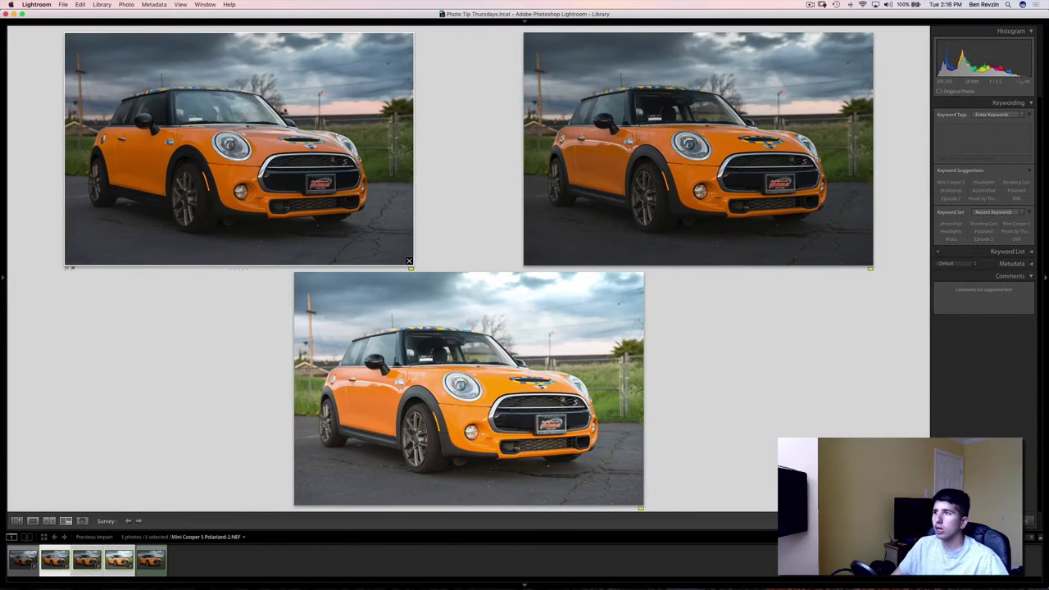
Compare the polarized shots in Survey, then show the fifth photo, Polarized-2-Edit.psd, alone and enlarged
left_click(682, 124)
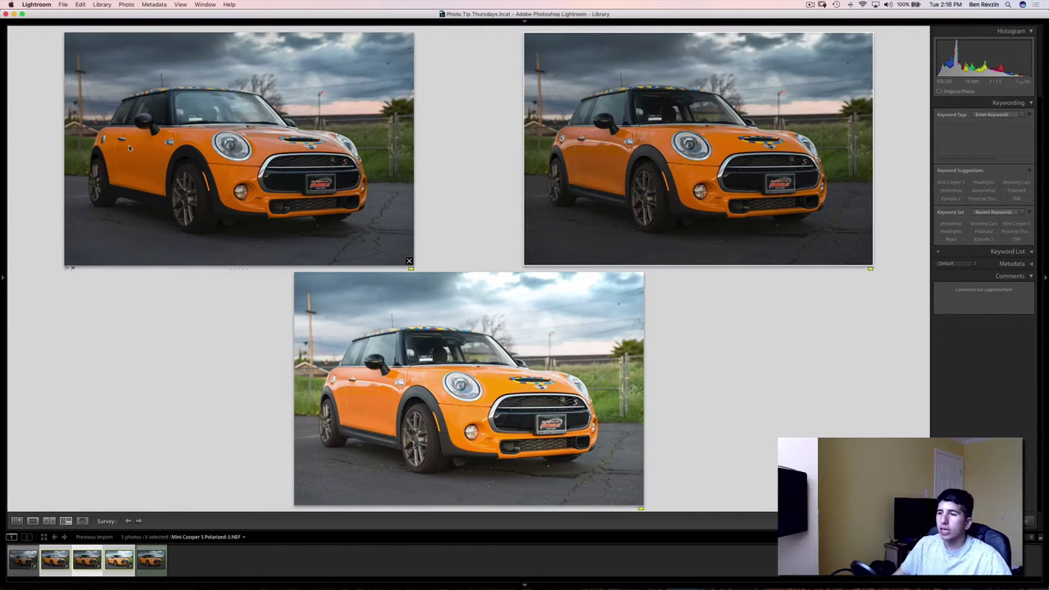
left_click(429, 345)
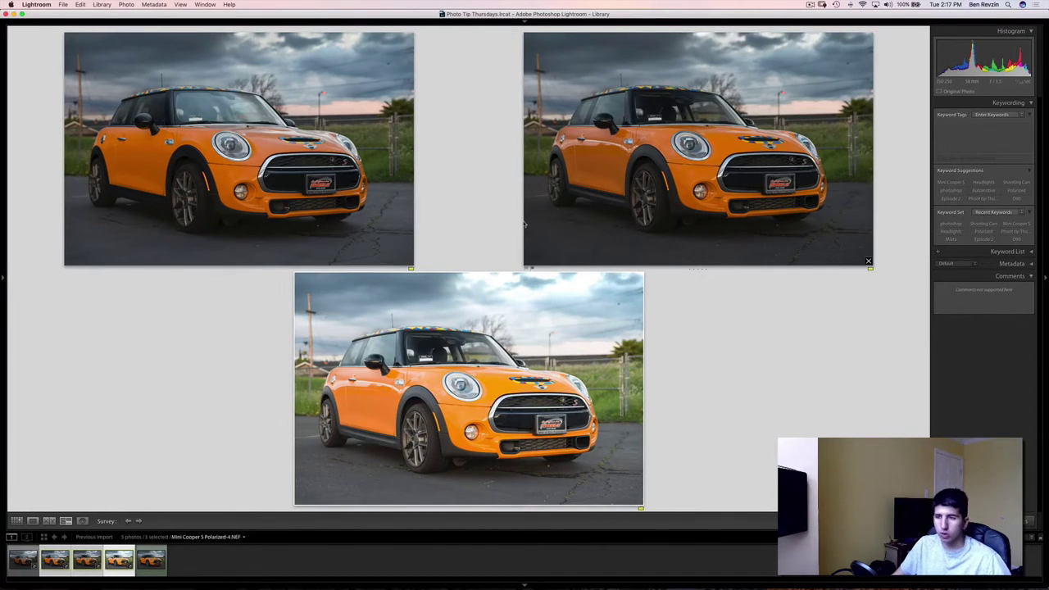
key("g")
left_click(164, 362)
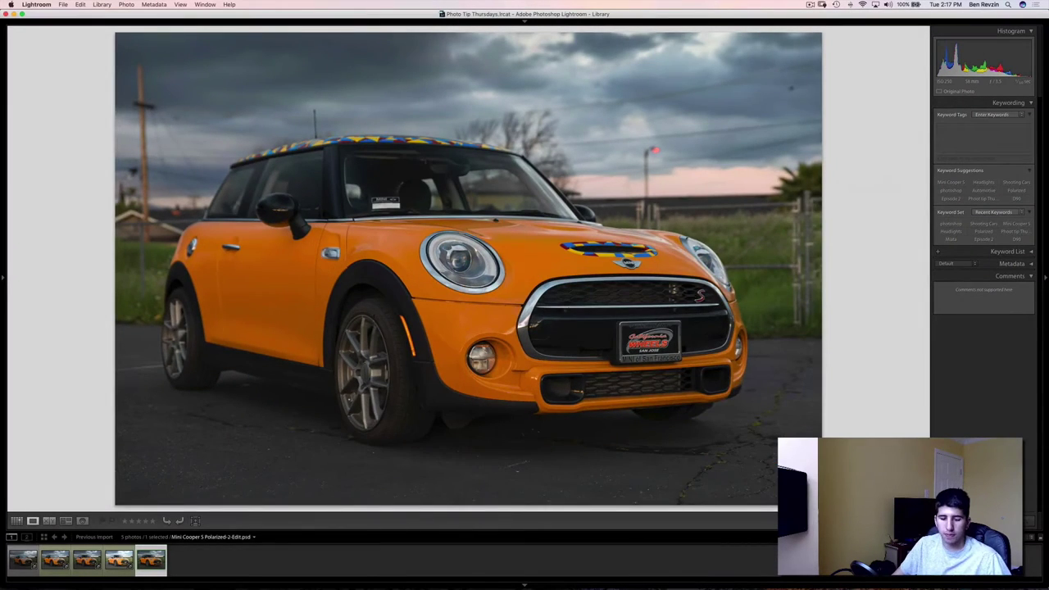
Open photo 2 in Develop with a Before/After comparison, then return to the Grid
key("g")
key("super+d")
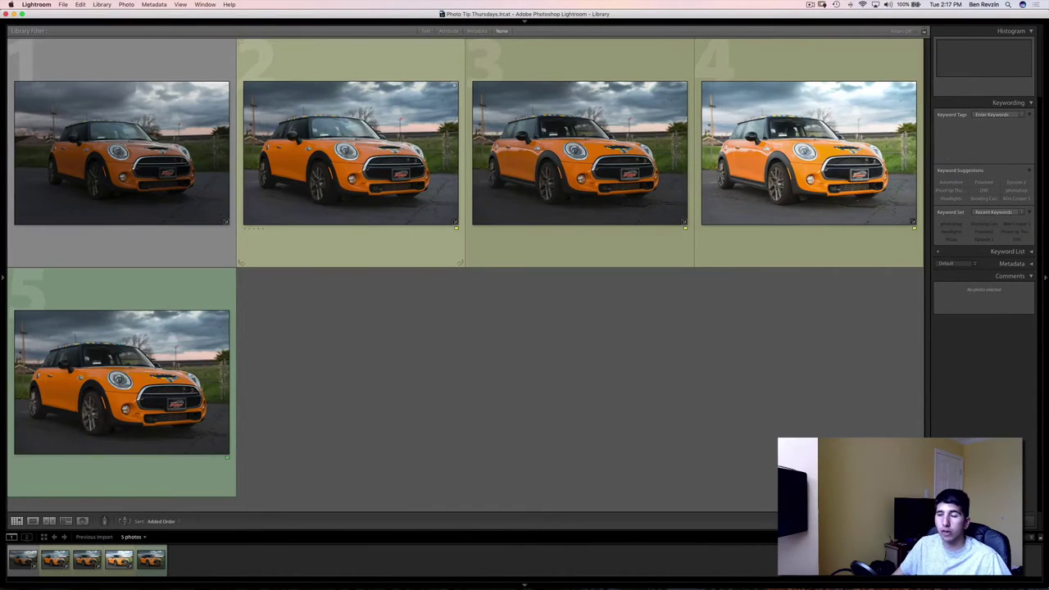
double_click(458, 261)
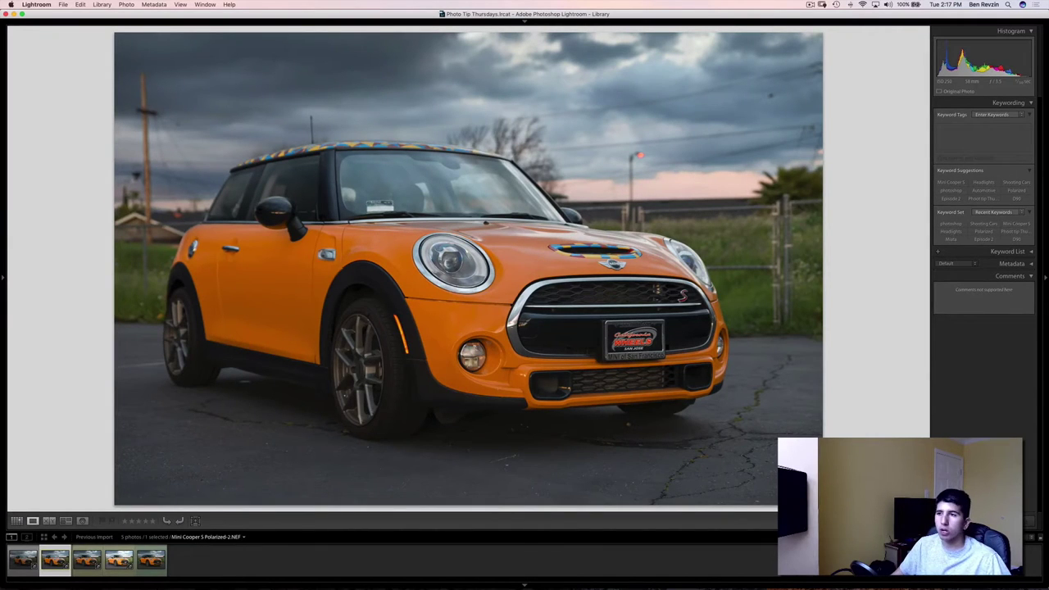
key("d")
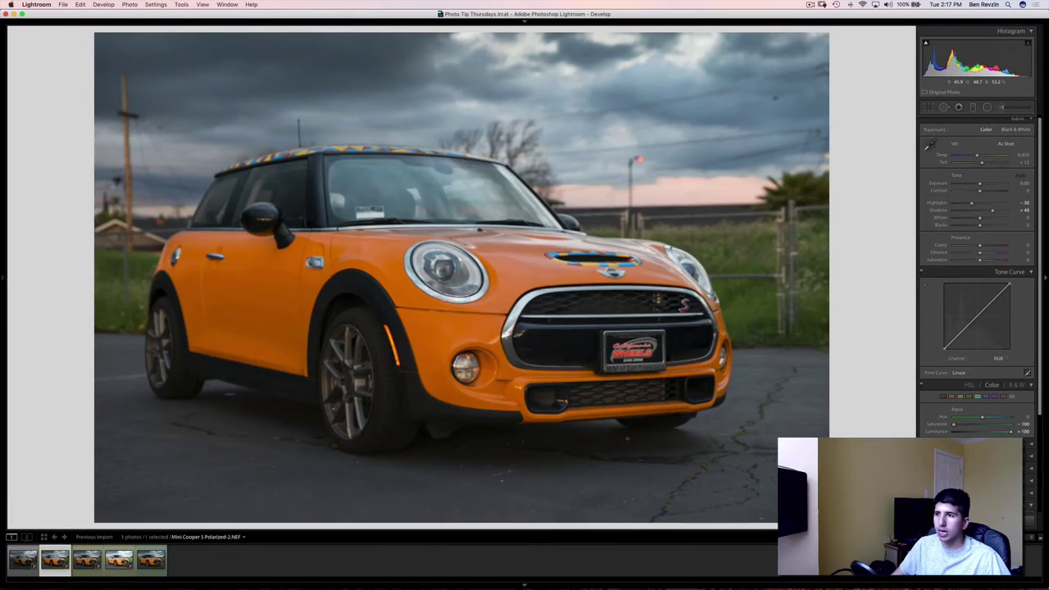
key("y")
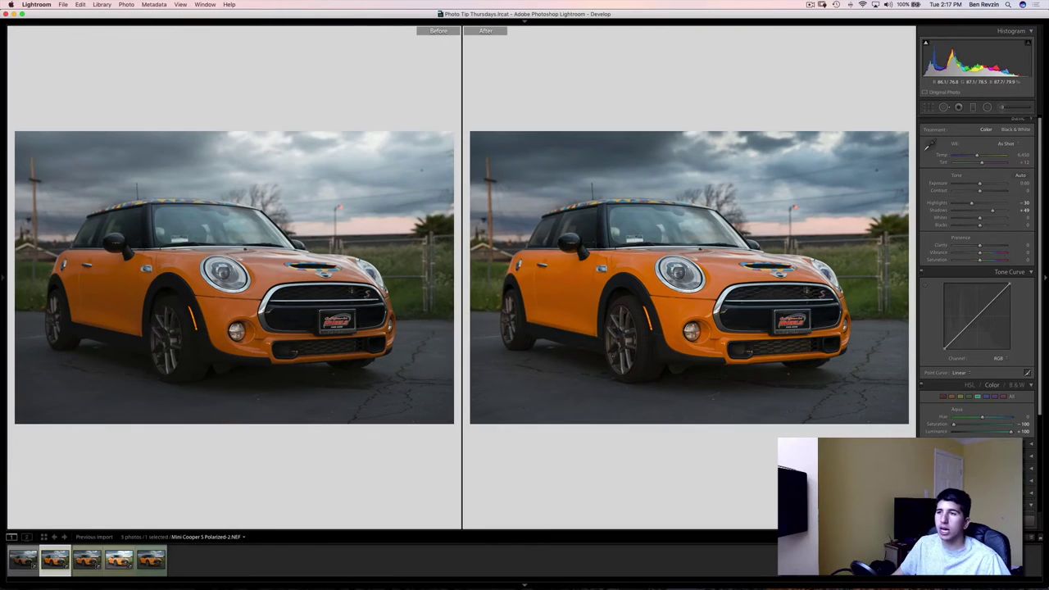
key("g")
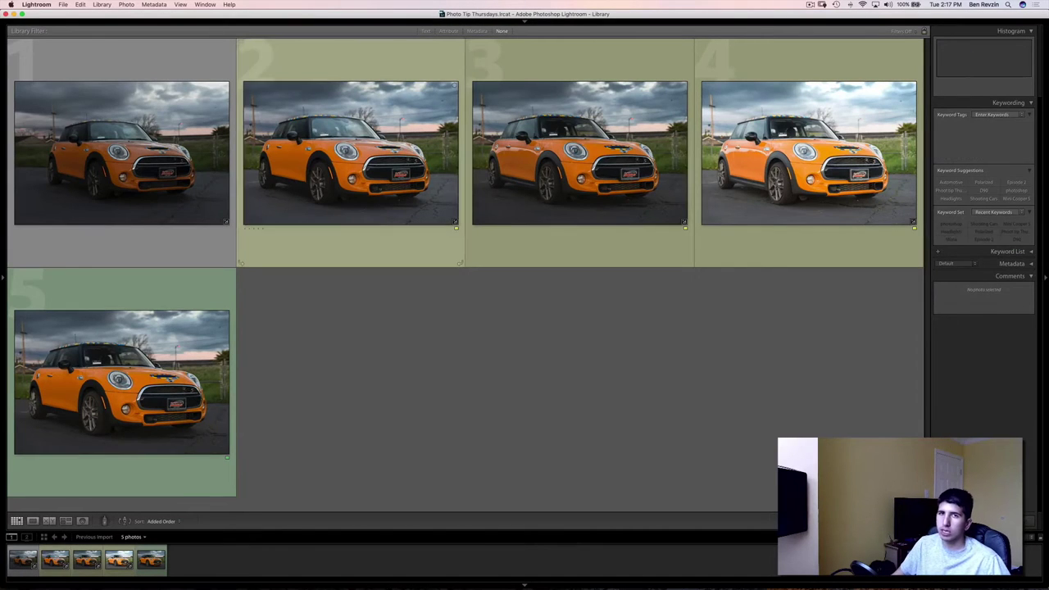
Select polarized photos 2 through 4 together and bring up their Edit In options
left_click(699, 262, "shift")
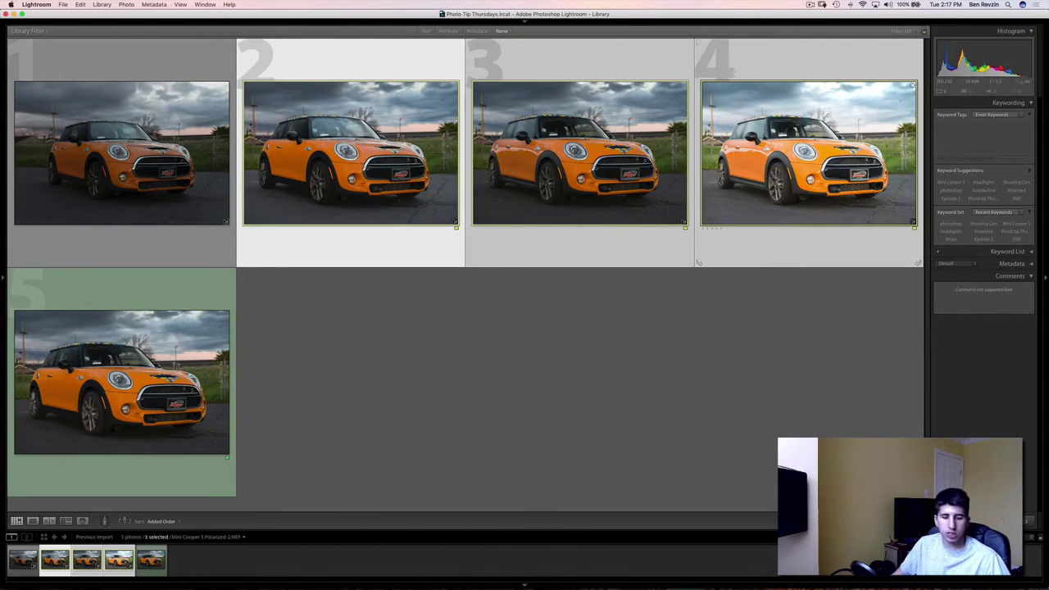
right_click(748, 158)
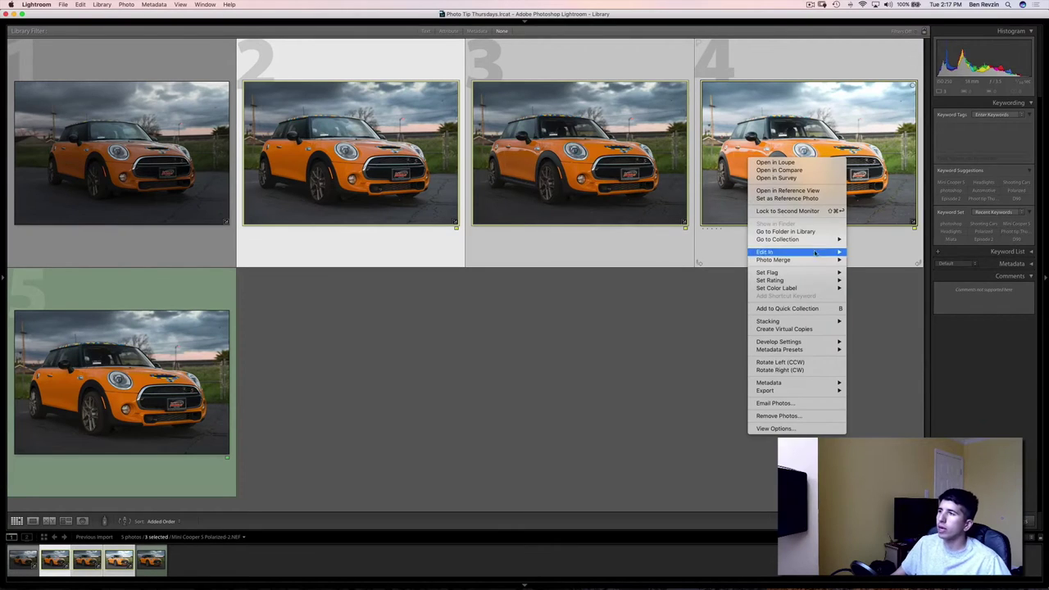
left_click(666, 289)
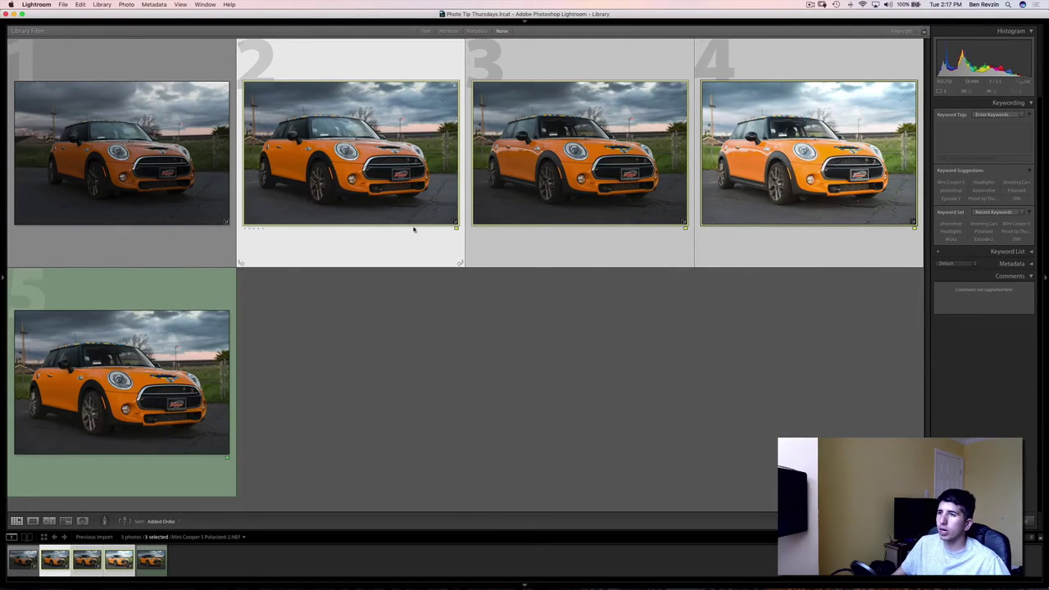
left_click(396, 190)
left_click(808, 190, "shift")
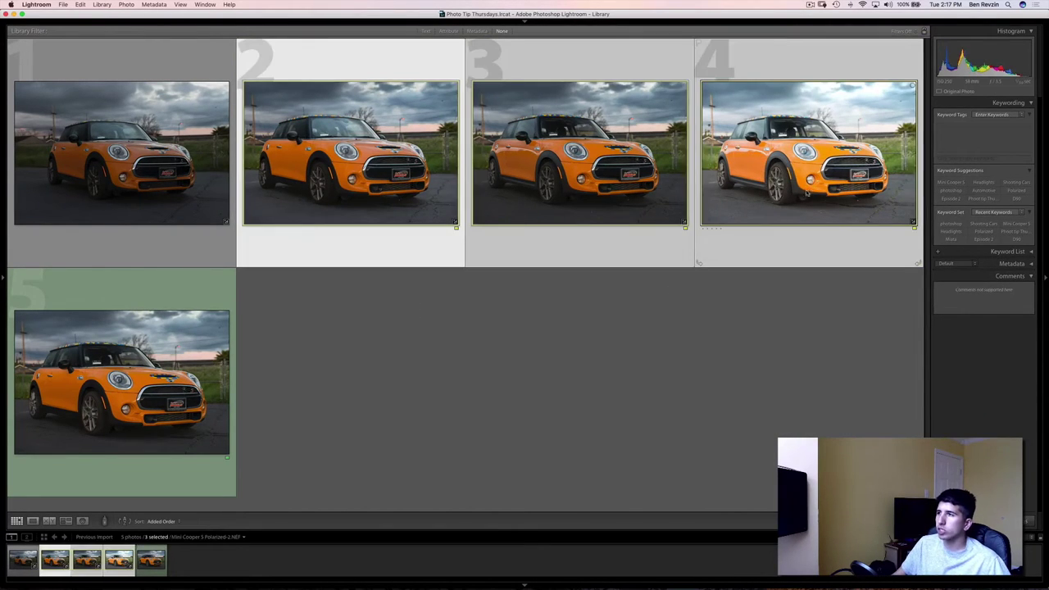
right_click(787, 196)
mouse_move(836, 285)
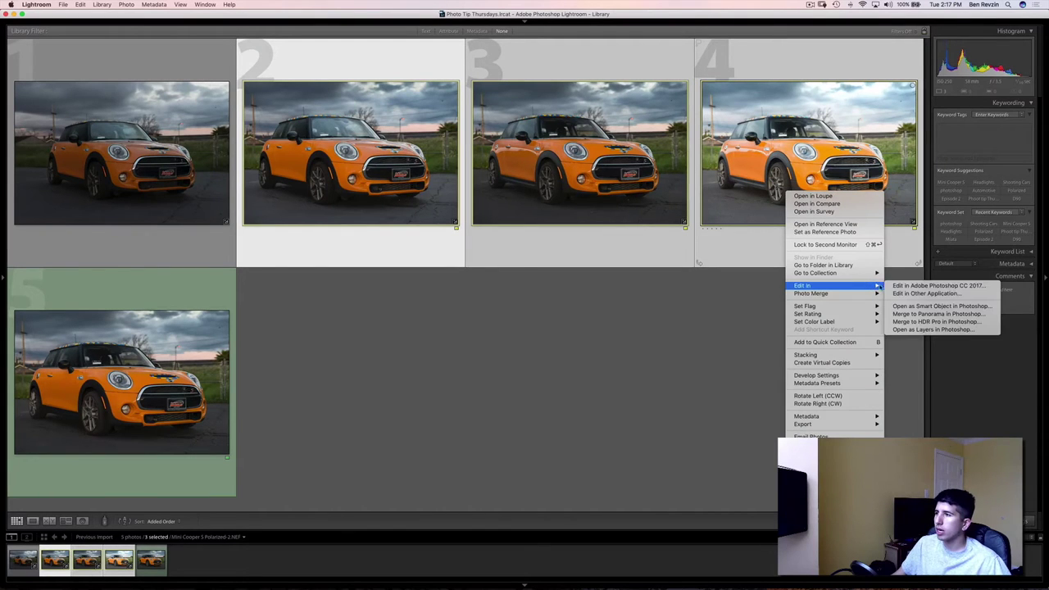
Send photos 2–4 to Photoshop with Edit In > Open as Layers
left_click(932, 330)
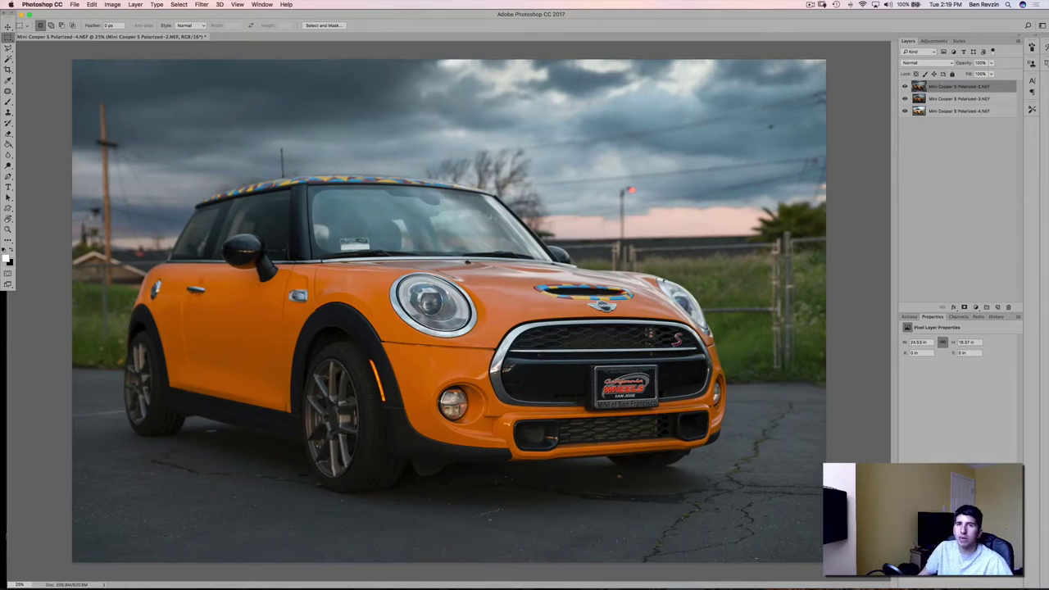
Rename the Polarized-4 layer to wheels
left_click(918, 136)
left_click(905, 86)
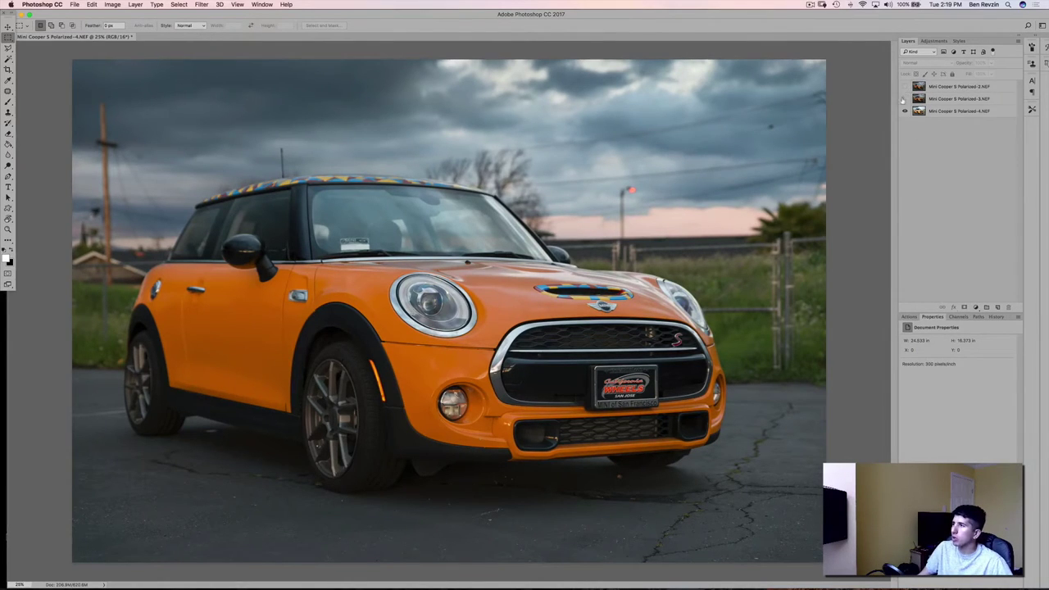
left_click(904, 99)
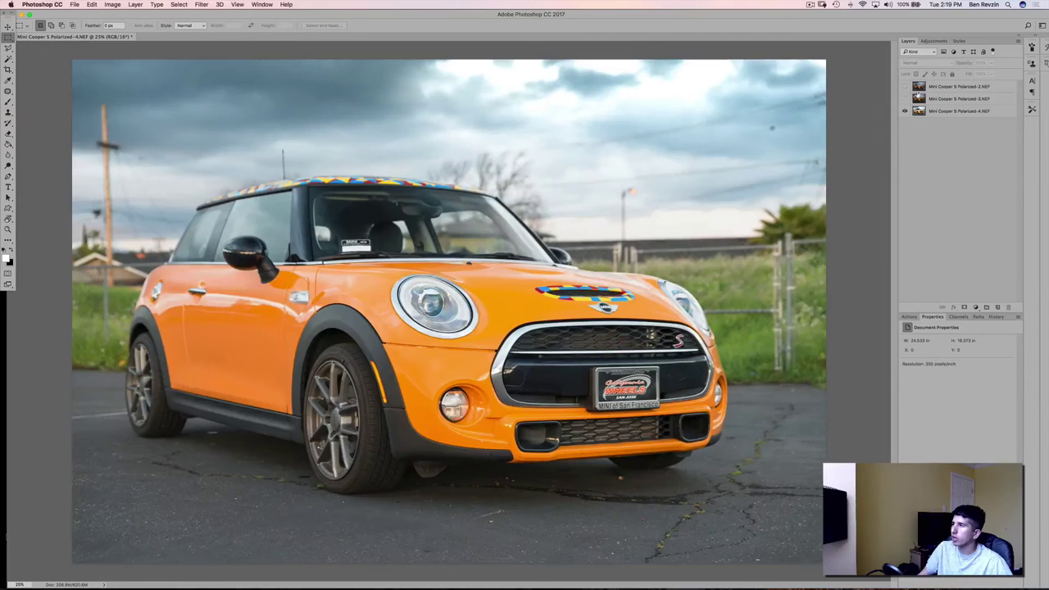
left_click(947, 114)
double_click(936, 117)
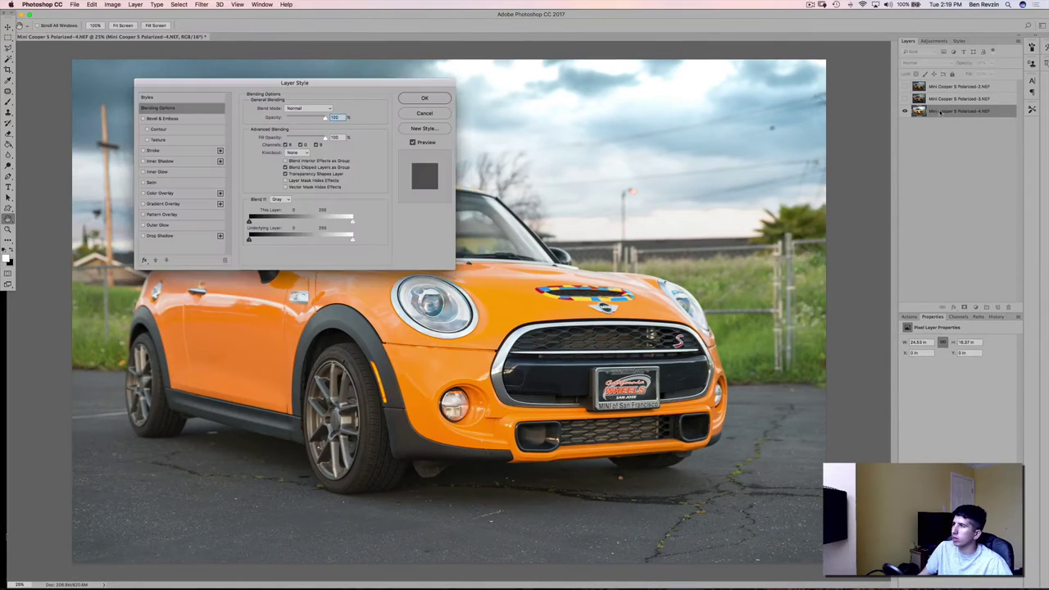
key("Escape")
double_click(946, 113)
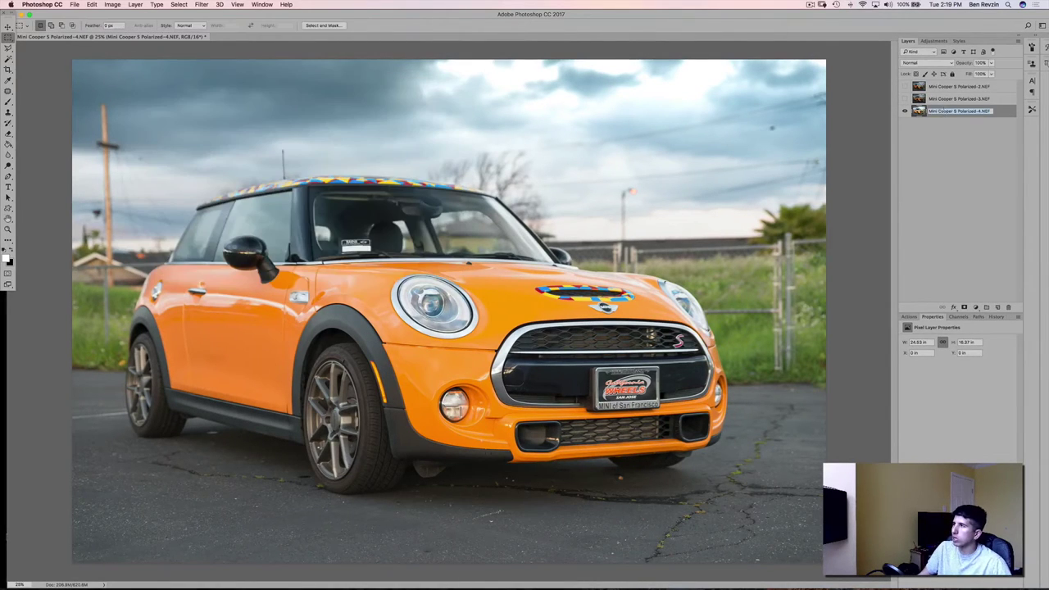
type("4")
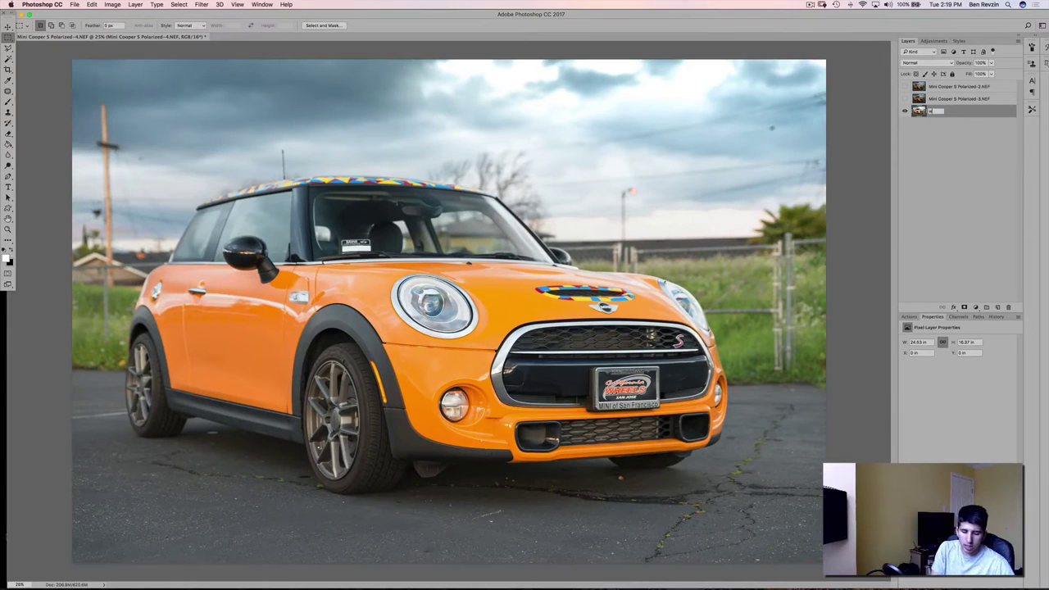
type("heels")
key("Return")
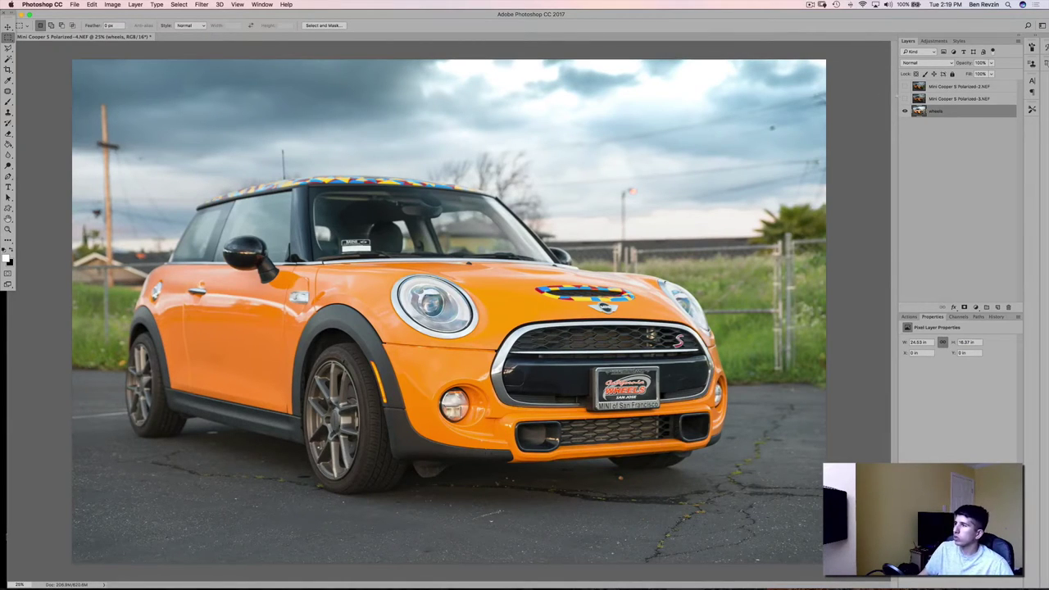
Rename the Polarized-3 layer to front polar
left_click(905, 111)
left_click(904, 98)
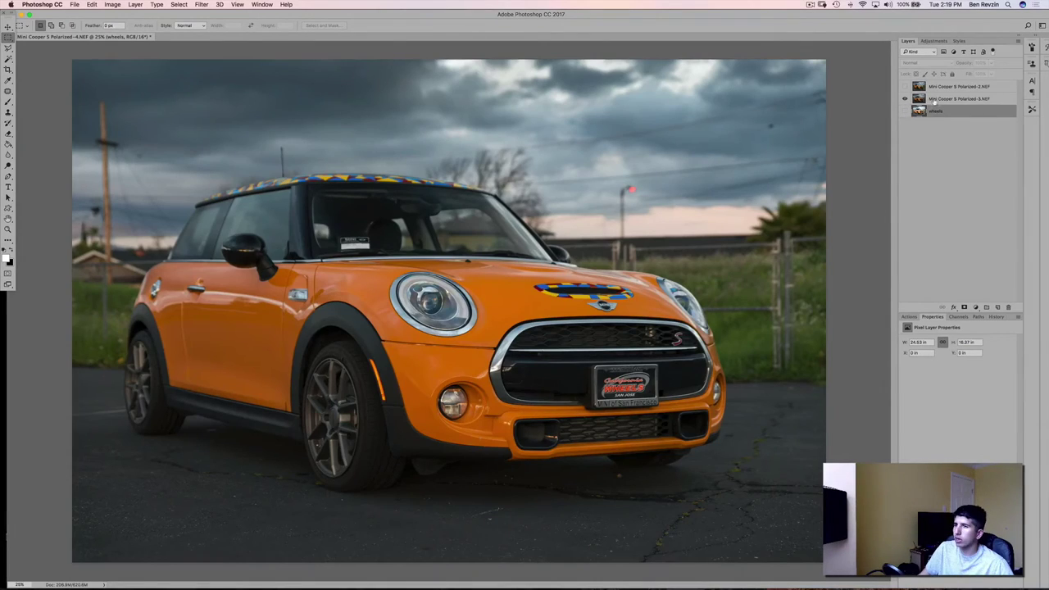
double_click(935, 99)
type("bron")
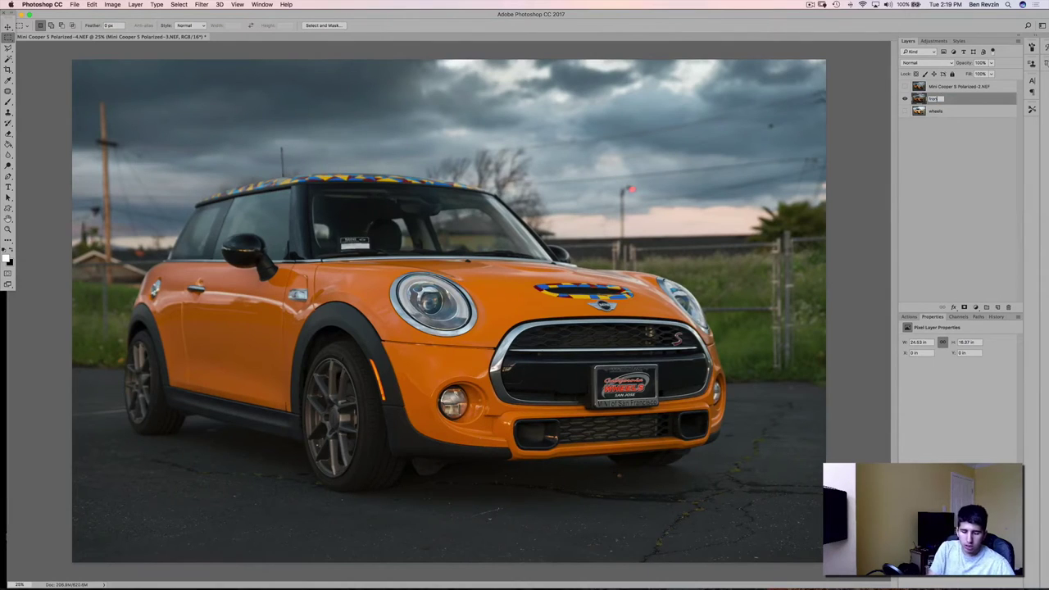
type("t polar")
key("Return")
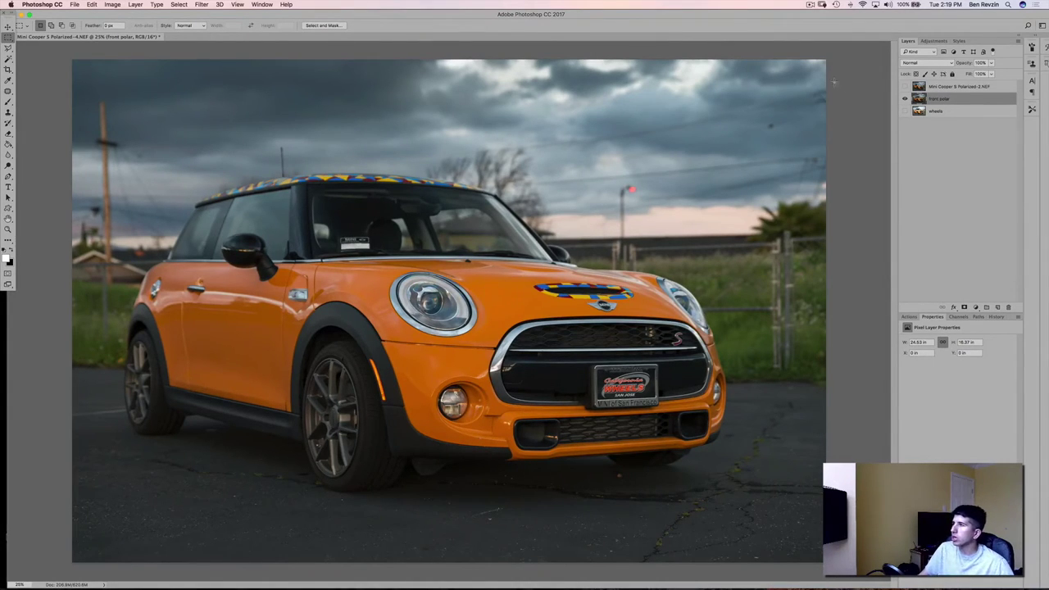
Rename the top Polarized-2 layer to side polar
left_click(905, 98)
left_click(905, 86)
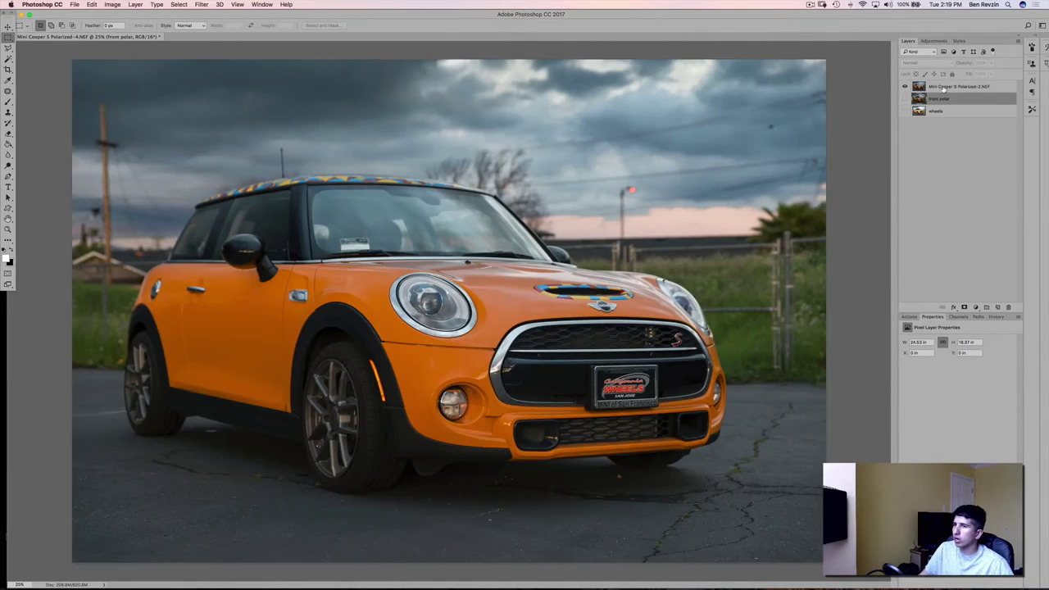
double_click(946, 86)
type("side p")
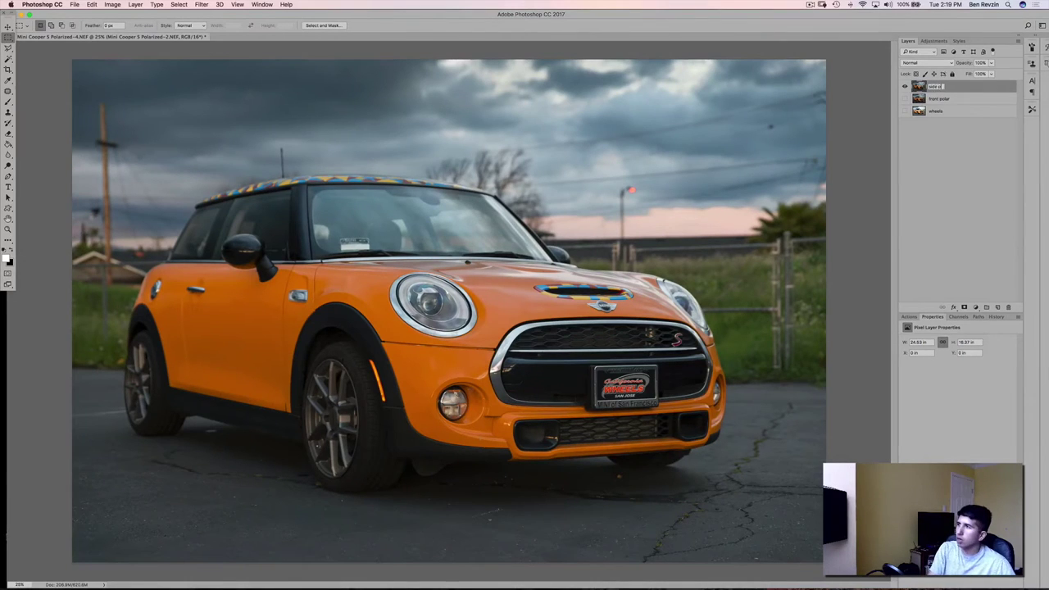
type("olar")
key("Return")
Make all three layers visible and select side polar, front polar and wheels together
left_click(905, 99)
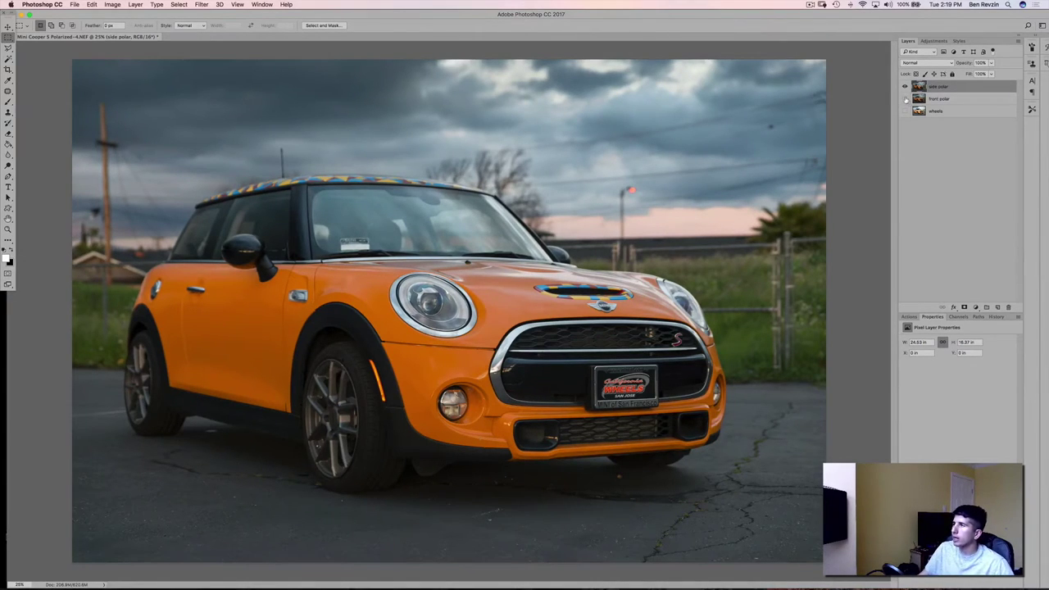
left_click(905, 110)
left_click(908, 123)
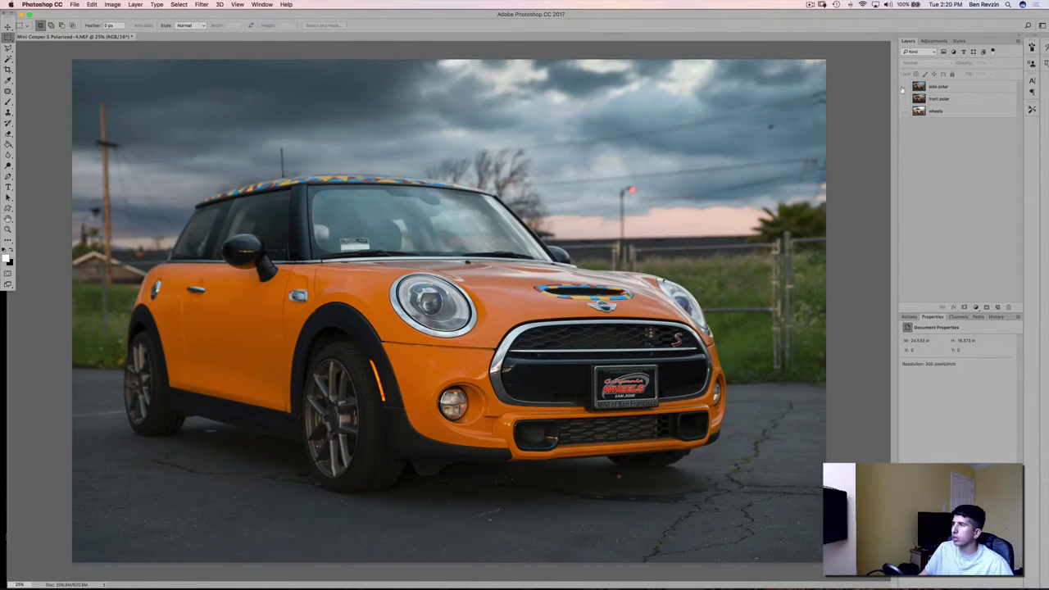
left_click(904, 86)
left_click(905, 98)
left_click(905, 110)
left_click_drag(906, 111, 905, 86)
left_click(934, 88)
left_click(940, 113, "shift")
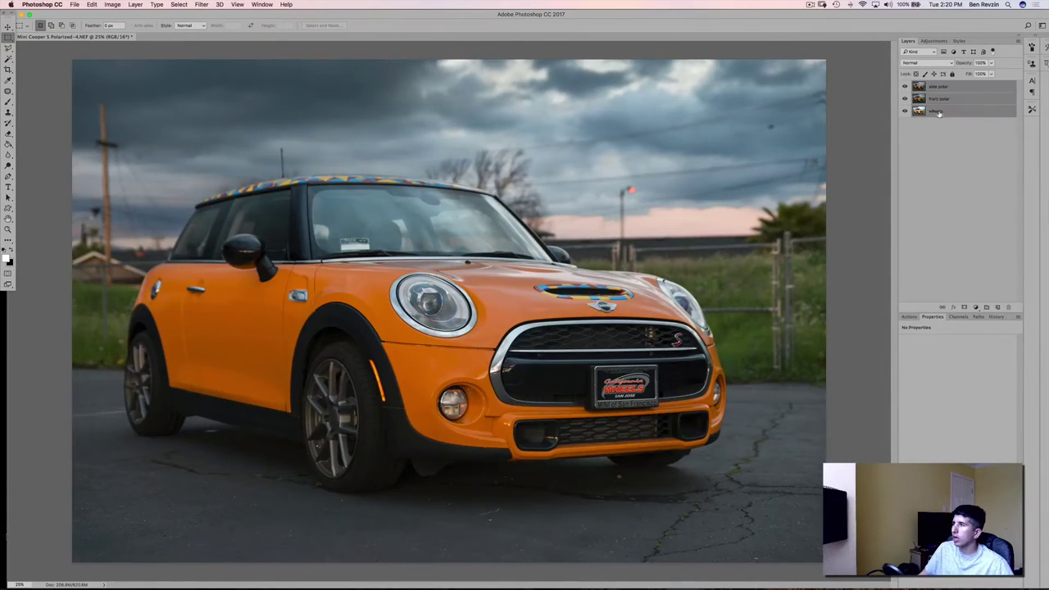
left_click(286, 4)
Run Auto-Align Layers on the three layers with Auto projection
type("align")
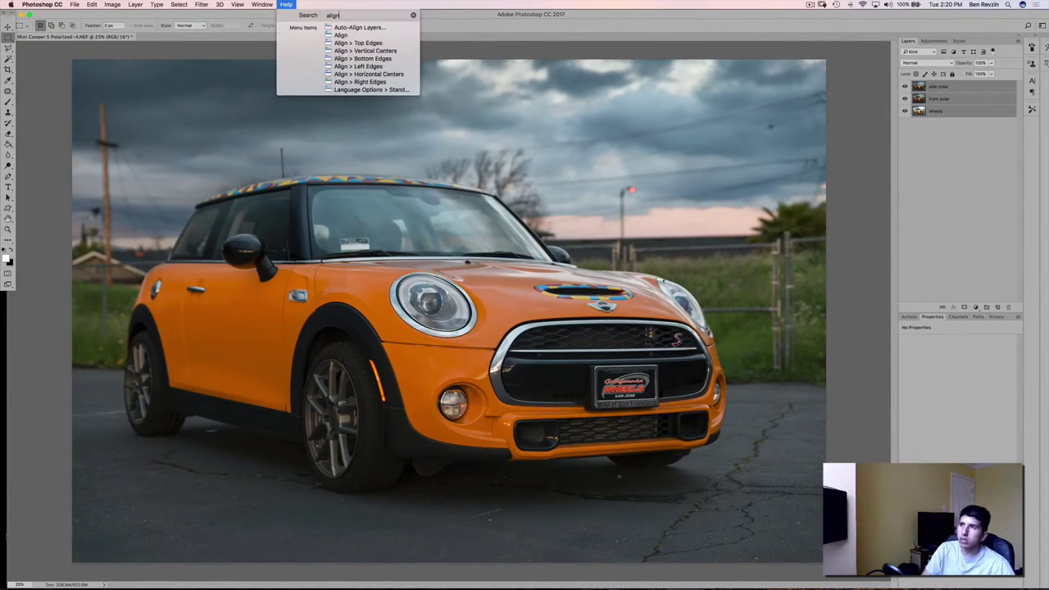
key("Down")
key("Return")
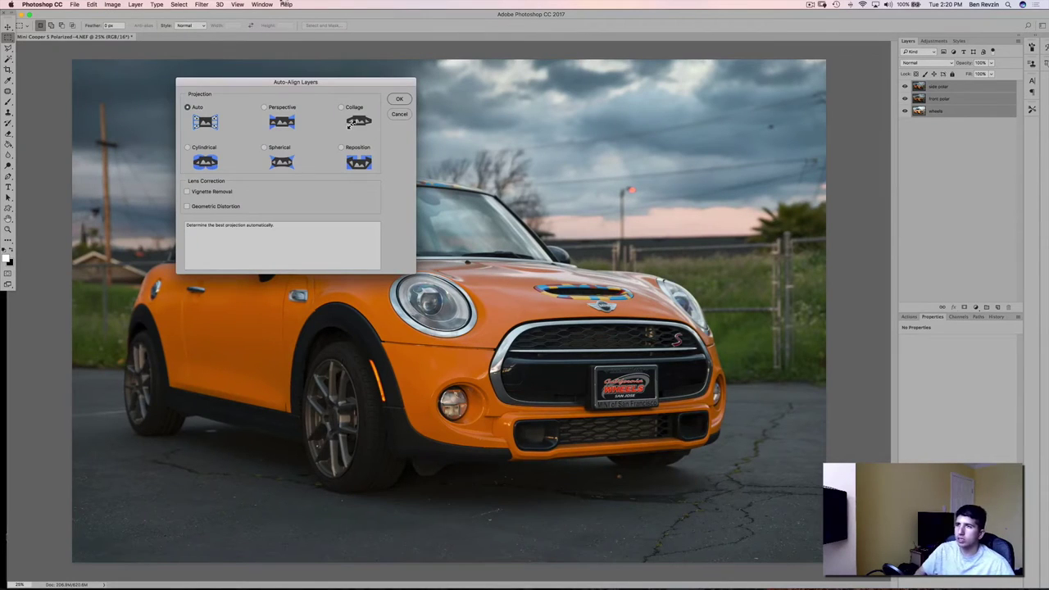
key("Return")
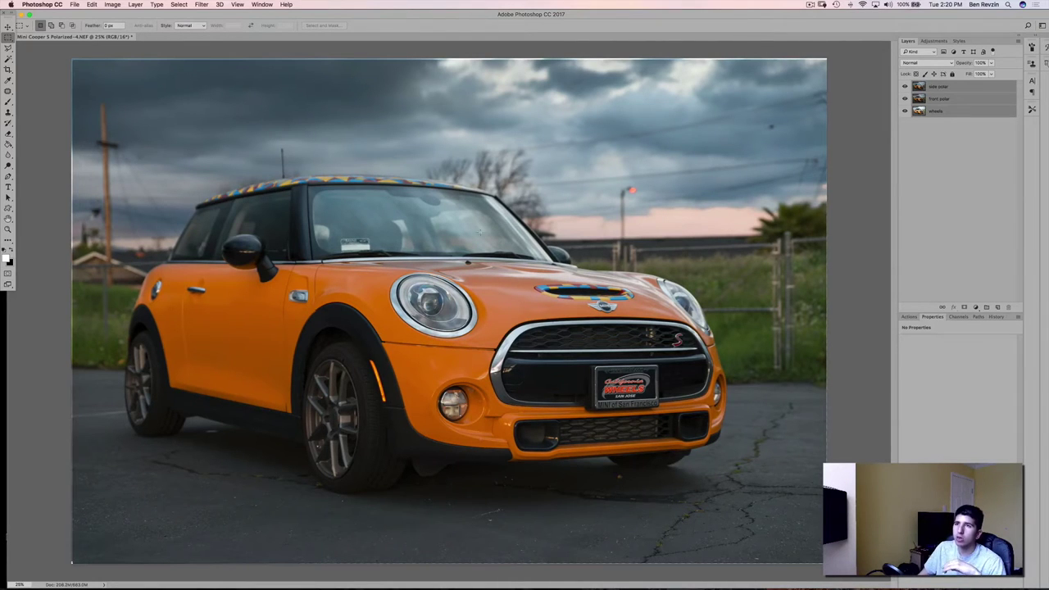
Zoom into the top-left corner to check alignment, fit the photo again, and hide wheels
key("super+equal")
key("super+equal")
key("super+equal")
key("super+equal")
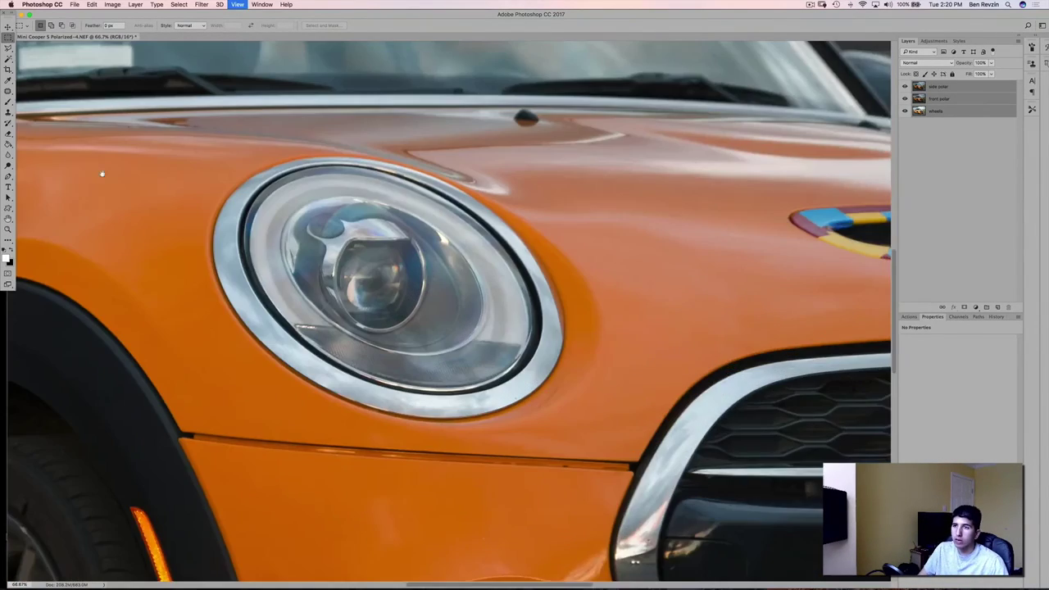
scroll(231, 277, "up", 15)
scroll(231, 277, "left", 10)
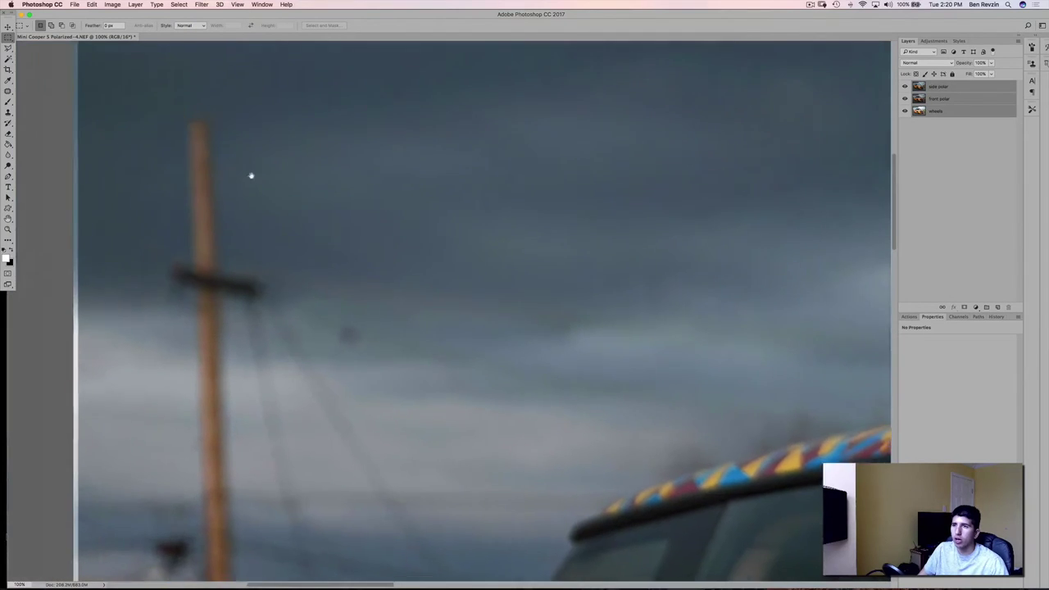
scroll(264, 152, "up", 5)
scroll(264, 153, "left", 1)
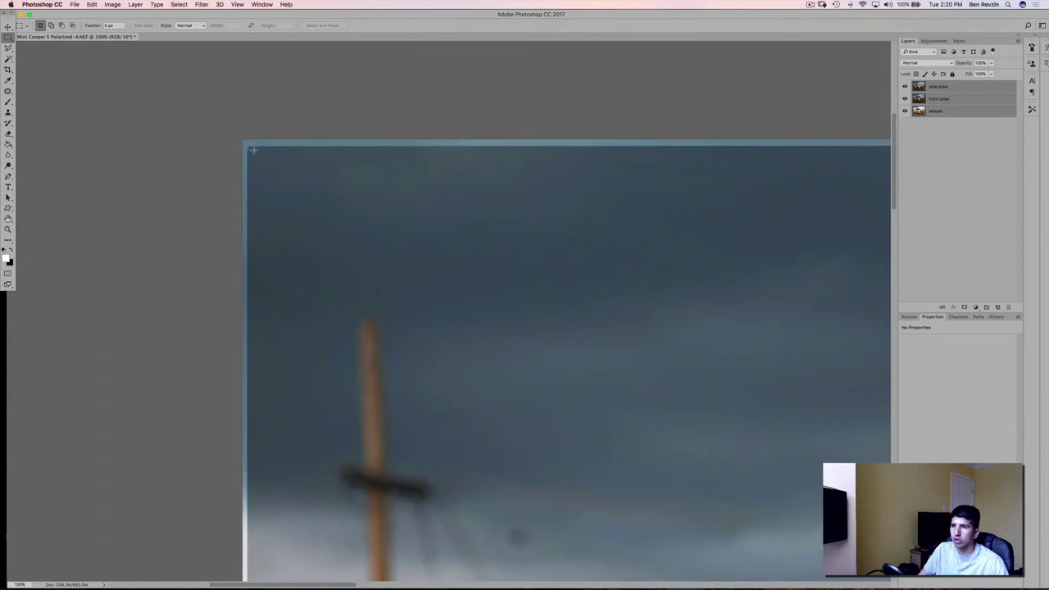
key("super+equal")
key("super+equal")
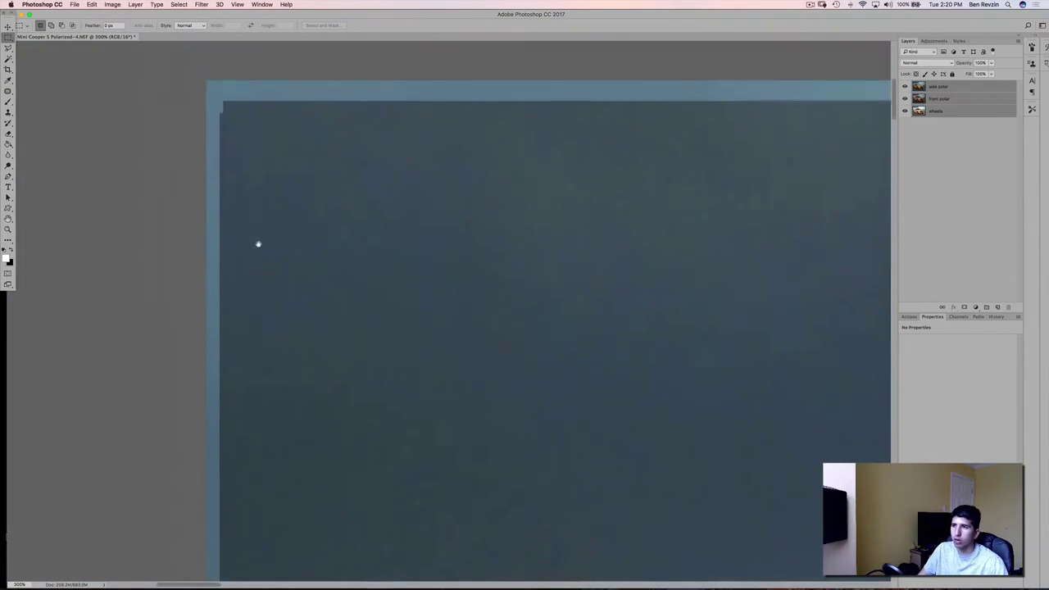
scroll(258, 243, "up", 5)
scroll(259, 243, "left", 2)
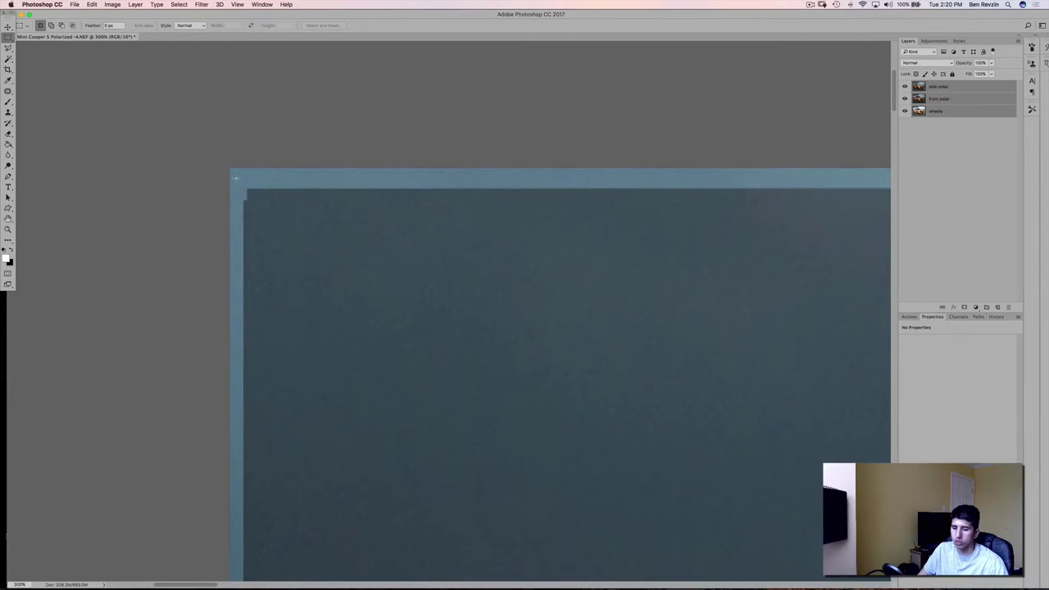
key("super+0")
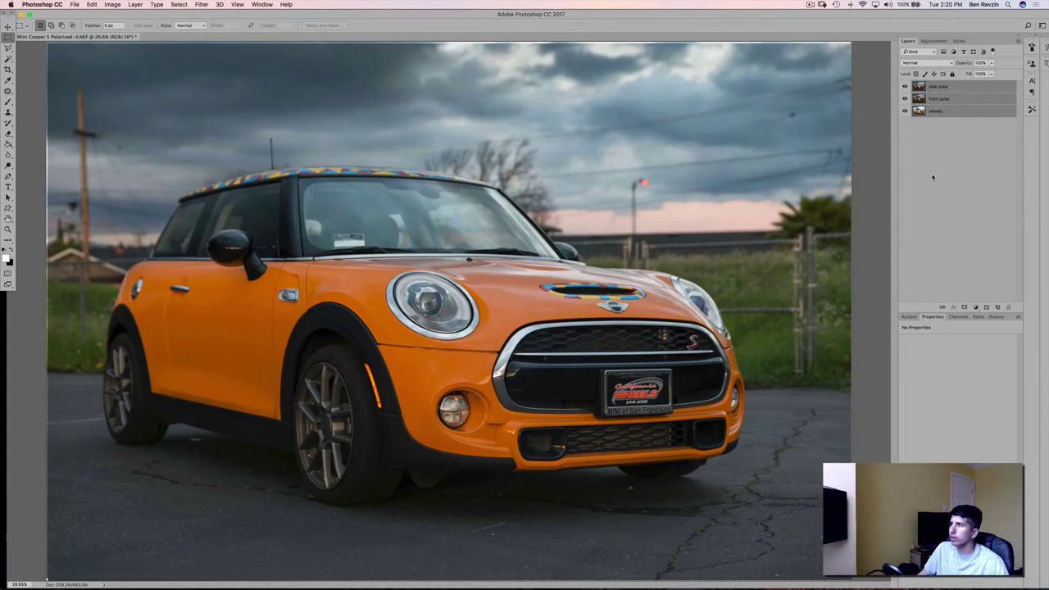
left_click(933, 176)
Make side polar the active layer and toggle its visibility to compare with and without it
left_click(905, 111)
key("super+a")
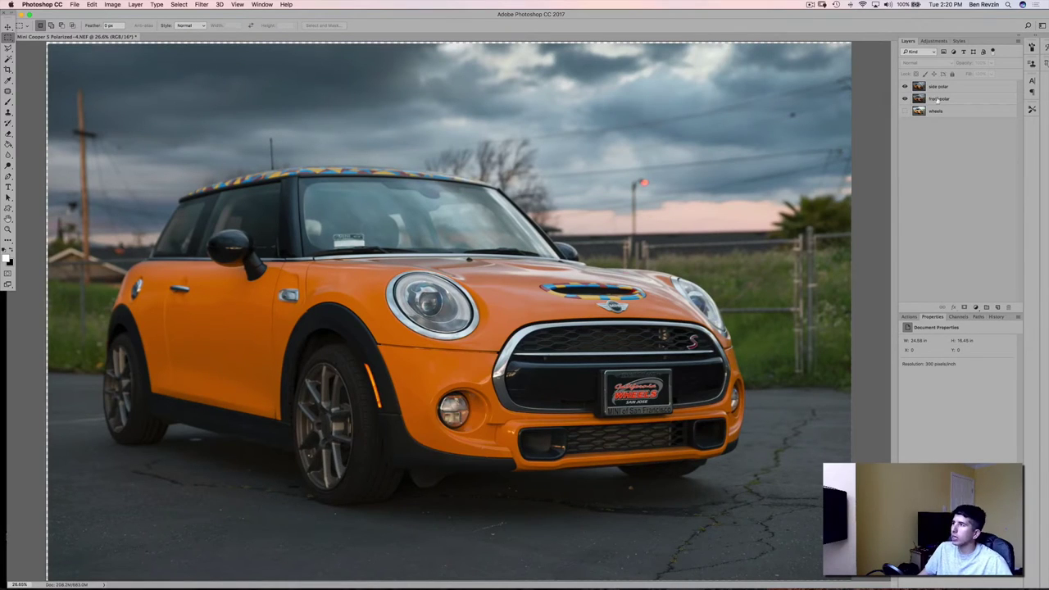
left_click(940, 87)
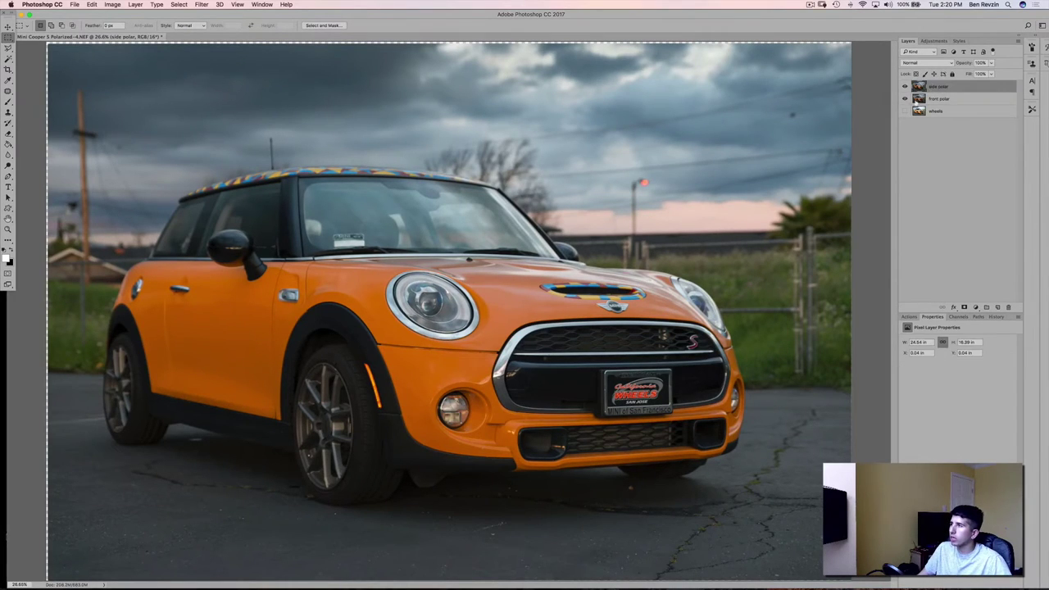
left_click(918, 98)
left_click(922, 87)
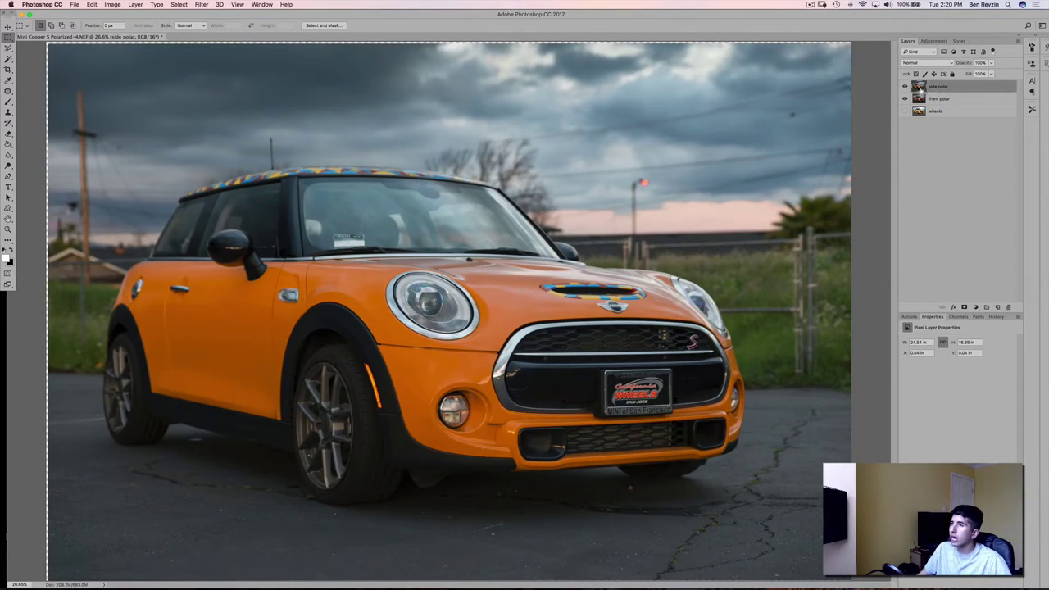
left_click(905, 87)
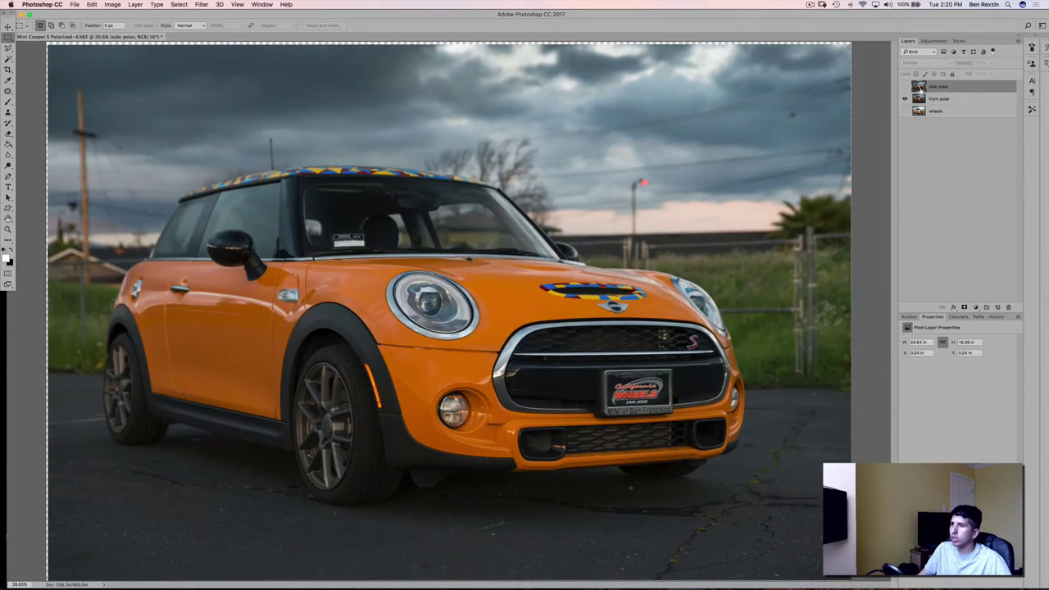
left_click(905, 87)
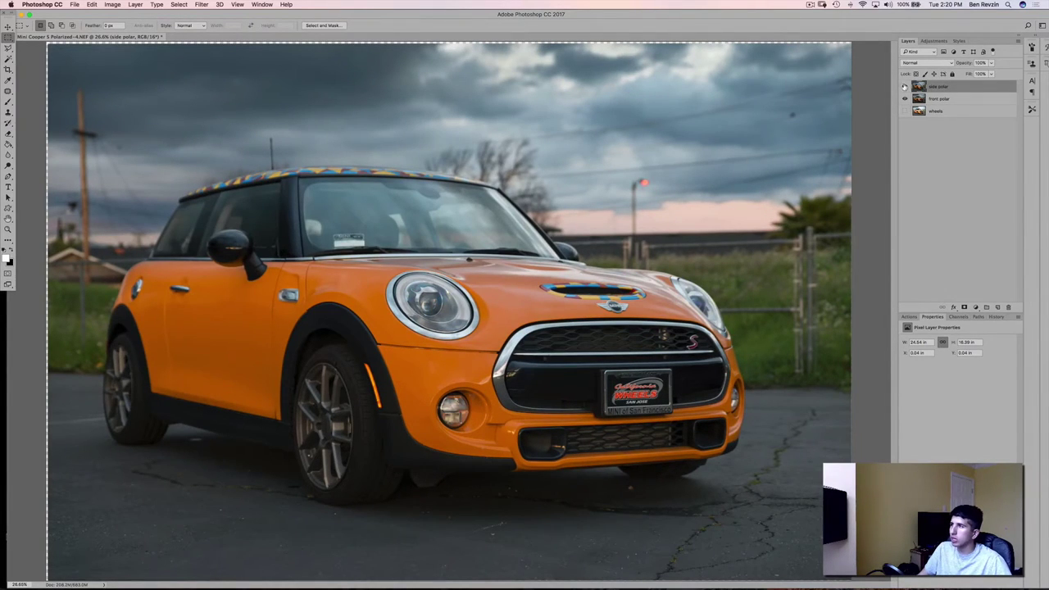
left_click(904, 86)
left_click(905, 87)
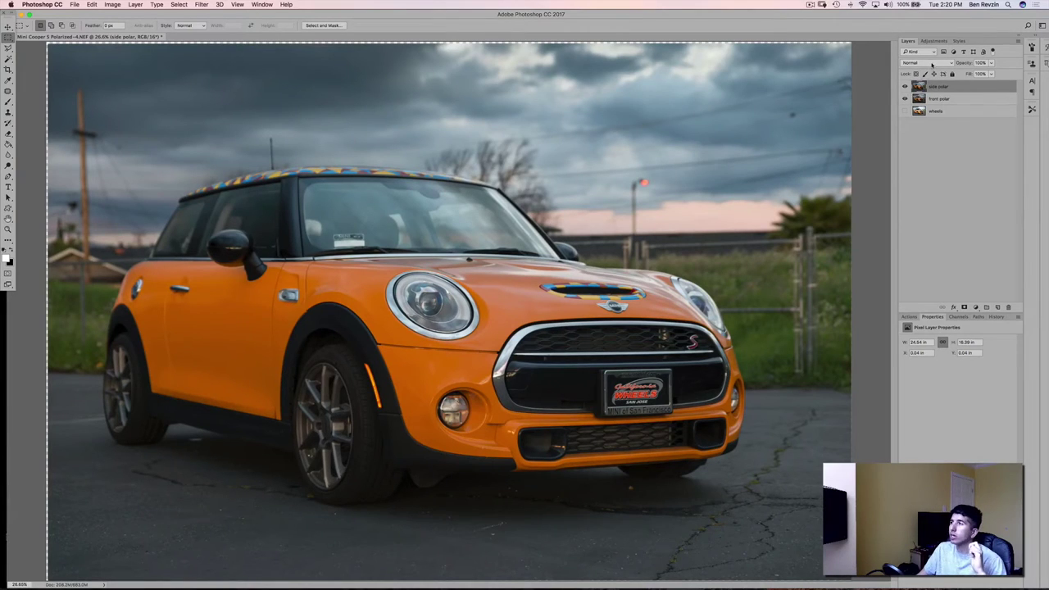
Set side polar to Darken blend mode, compare the effect, and add a white mask to front polar
left_click(928, 64)
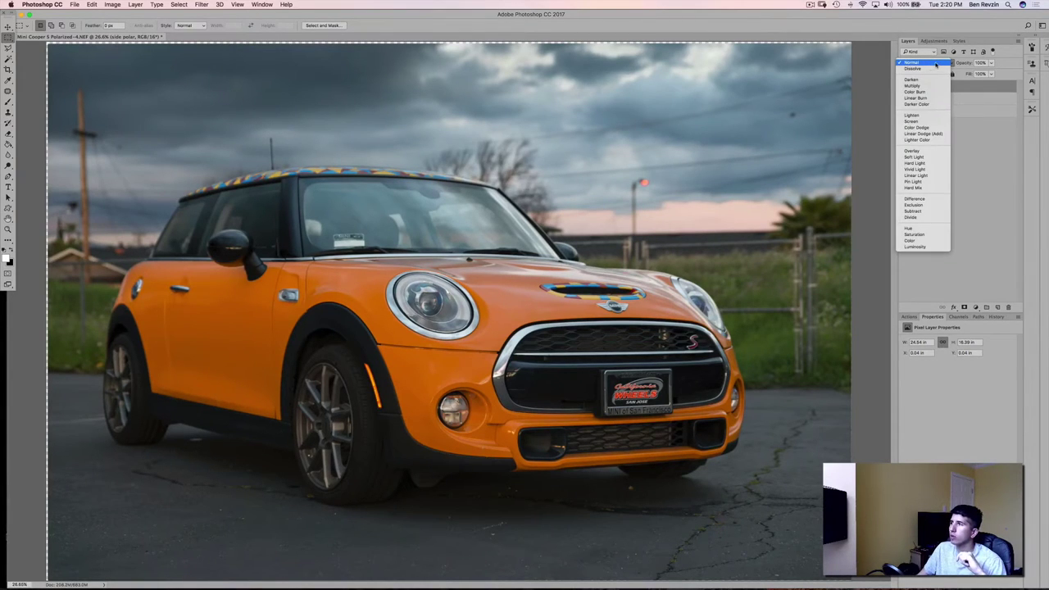
left_click(912, 79)
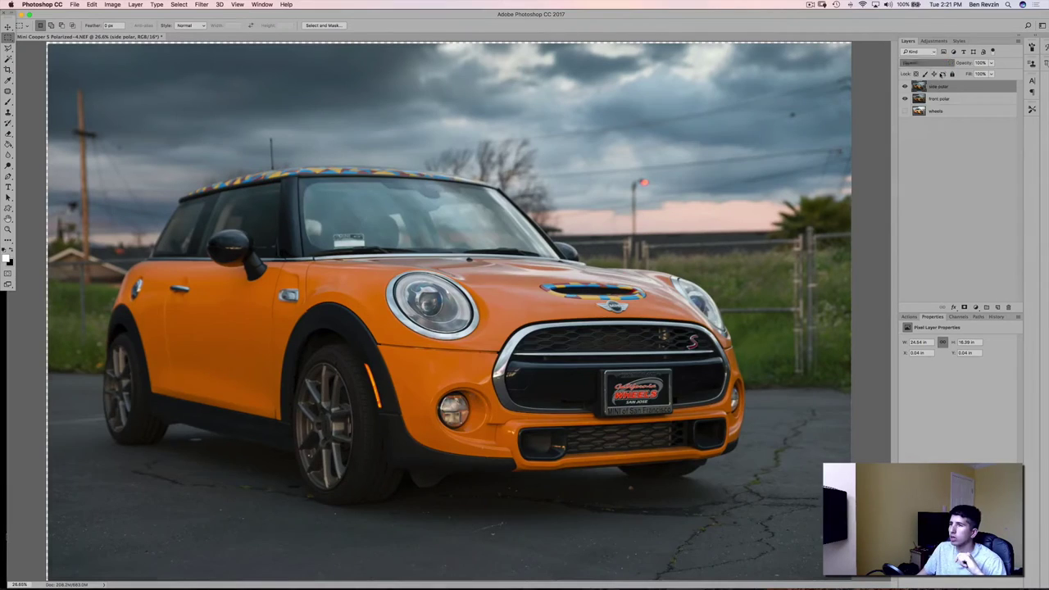
left_click(904, 87)
left_click(905, 87)
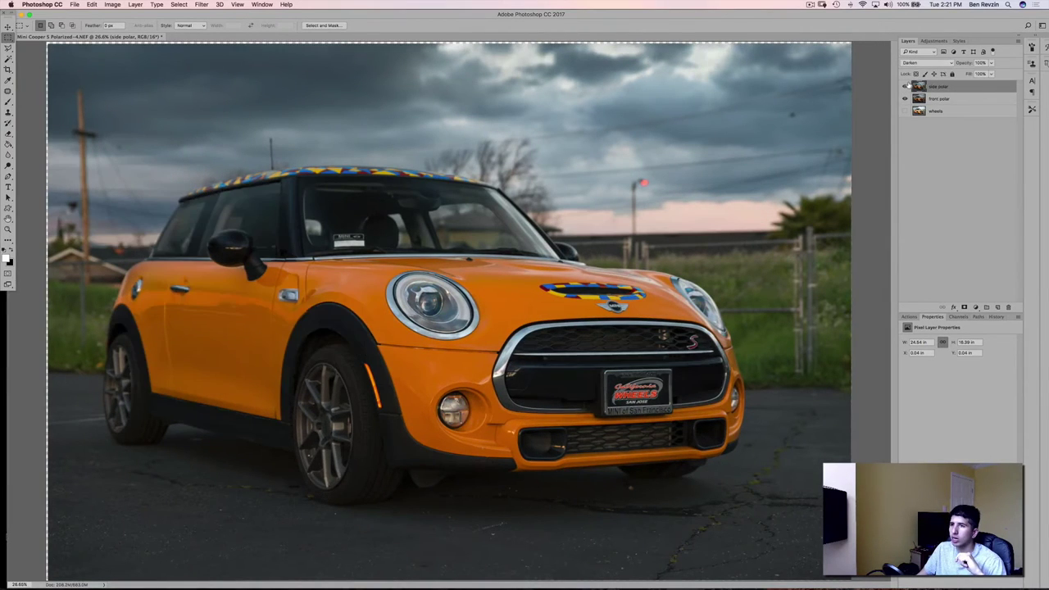
left_click(905, 87)
left_click(905, 87)
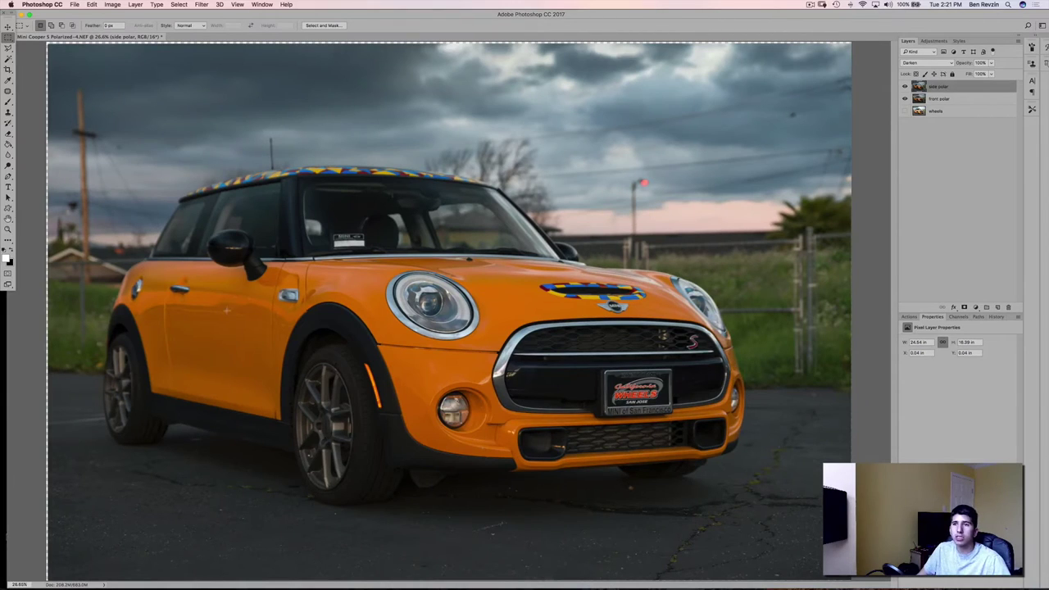
left_click(950, 99)
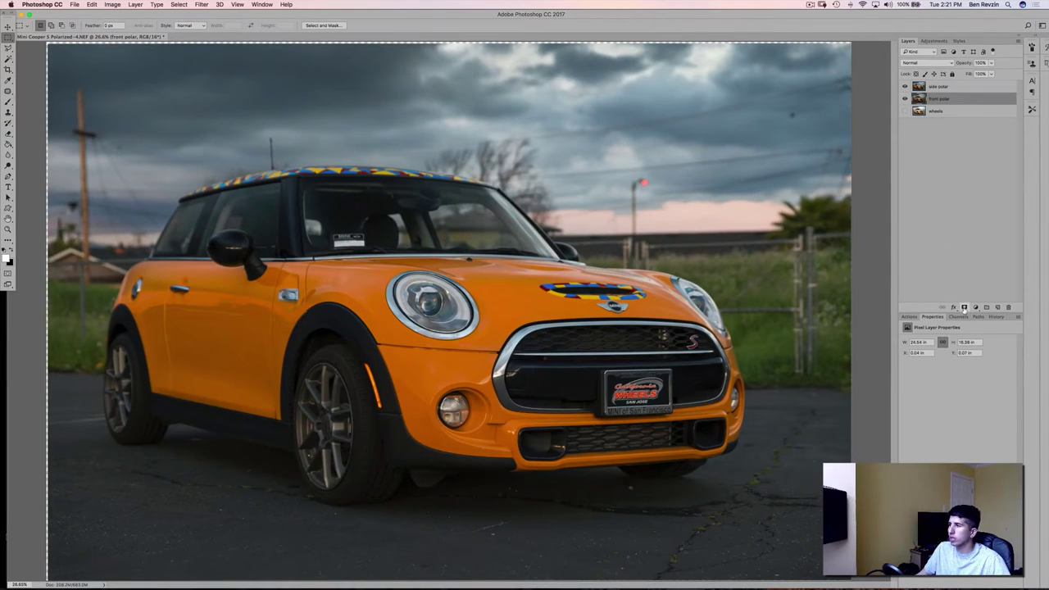
left_click(964, 307)
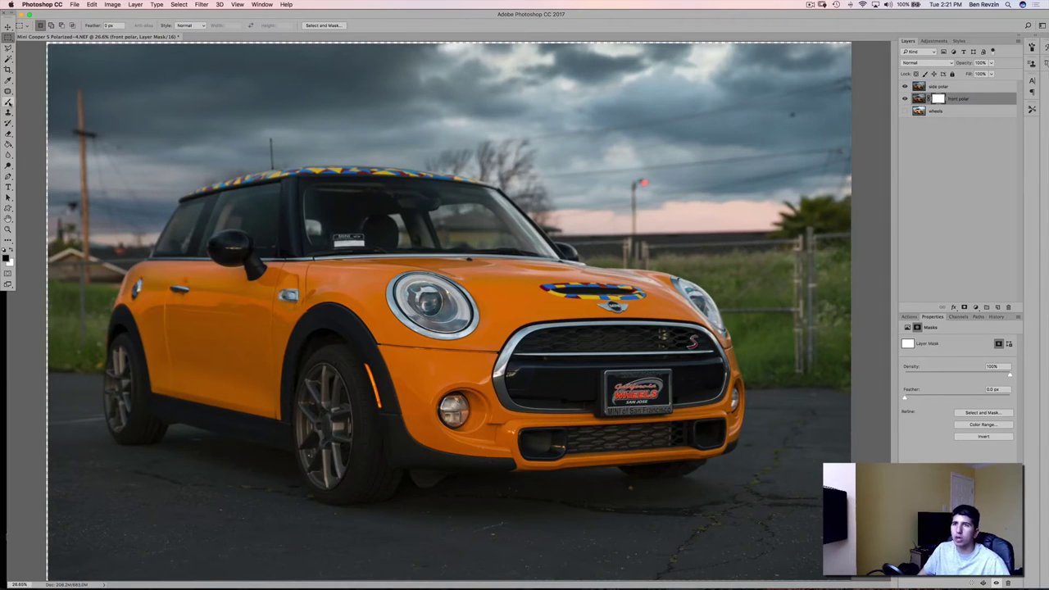
Set up a 0%-hardness soft Brush at 67% opacity for the front polar mask
left_click(8, 101)
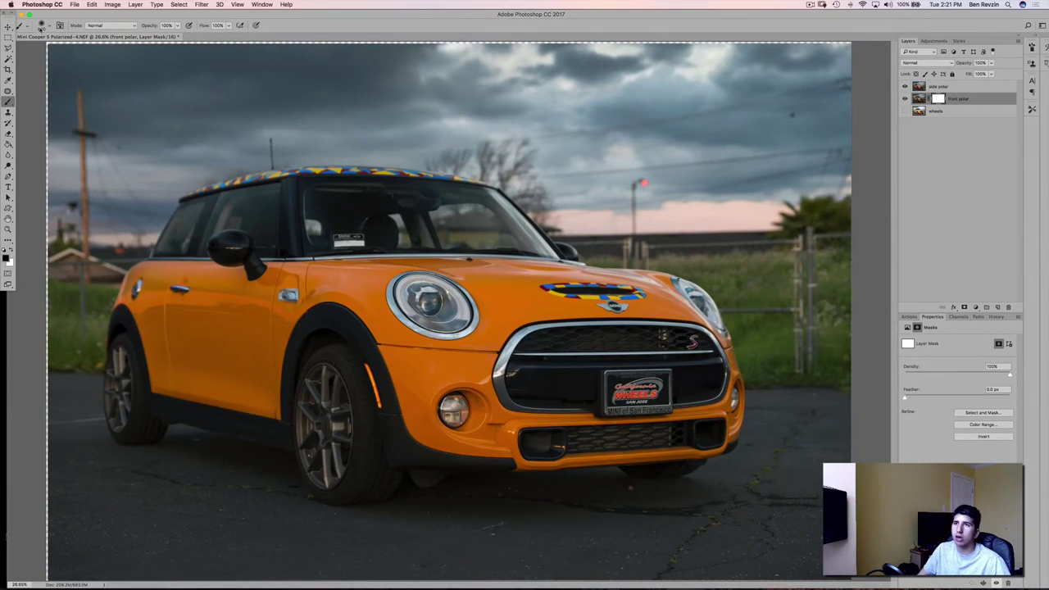
left_click(46, 25)
left_click_drag(64, 70, 41, 72)
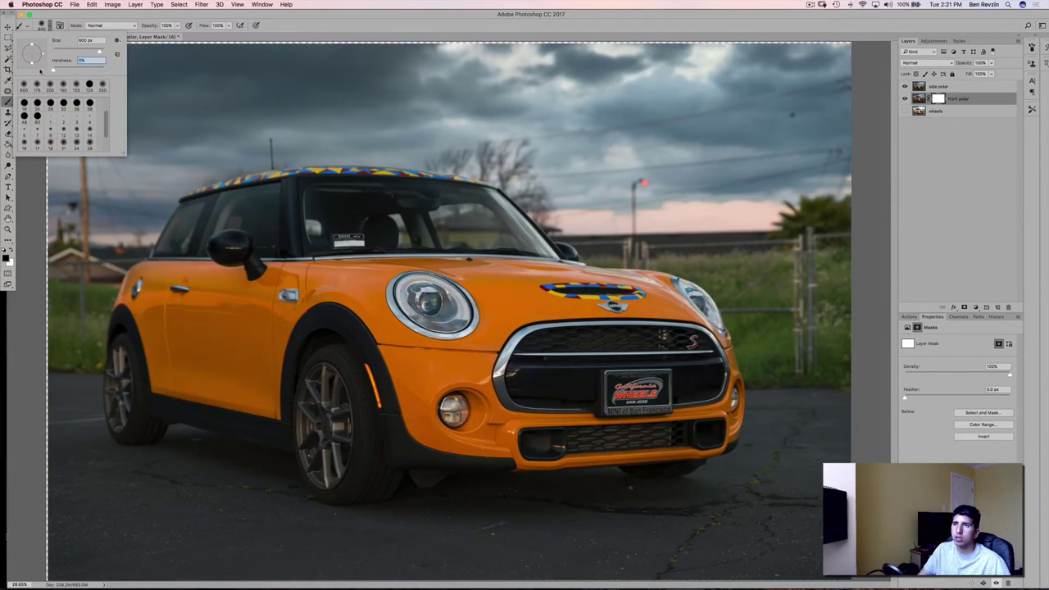
key("Return")
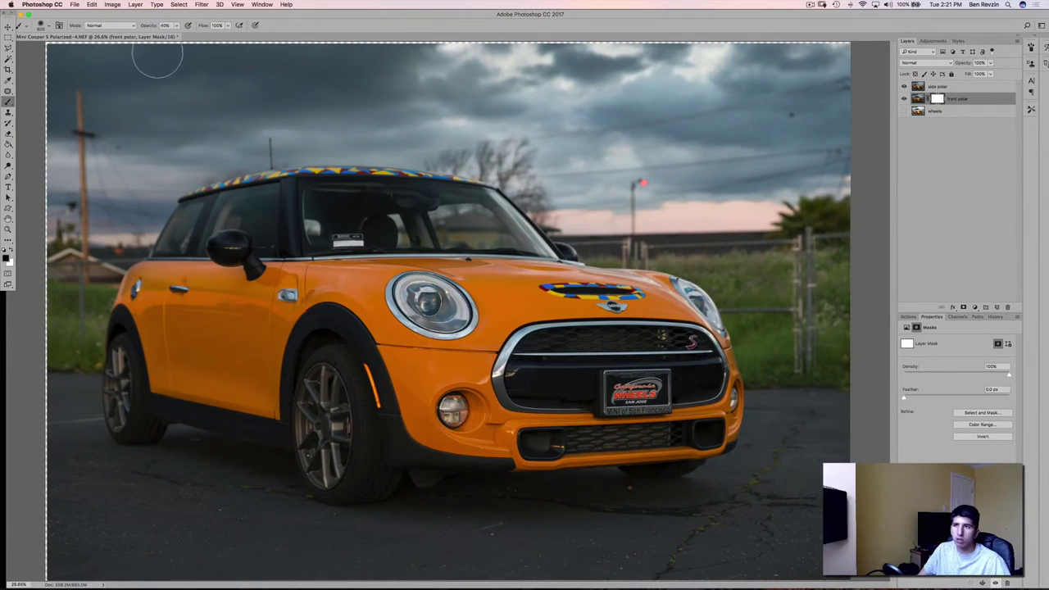
key("4")
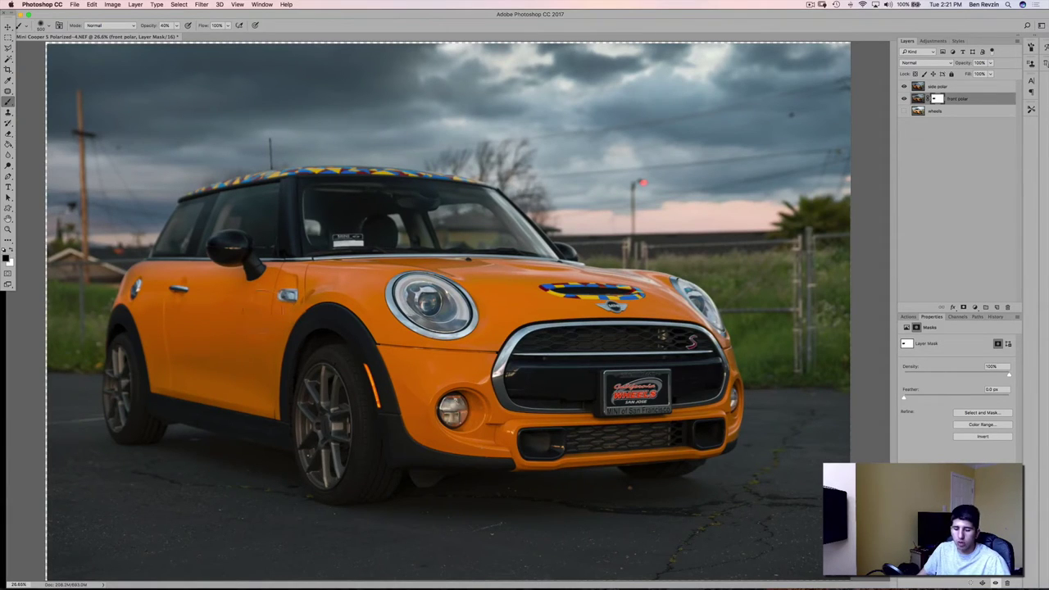
key("6")
key("7")
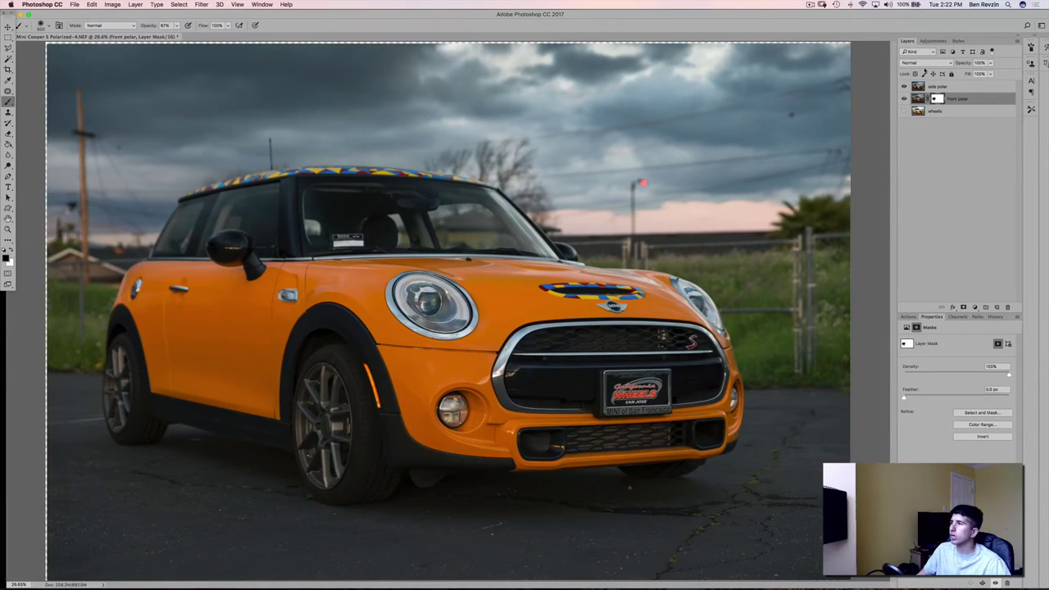
left_click(905, 87)
left_click(904, 99)
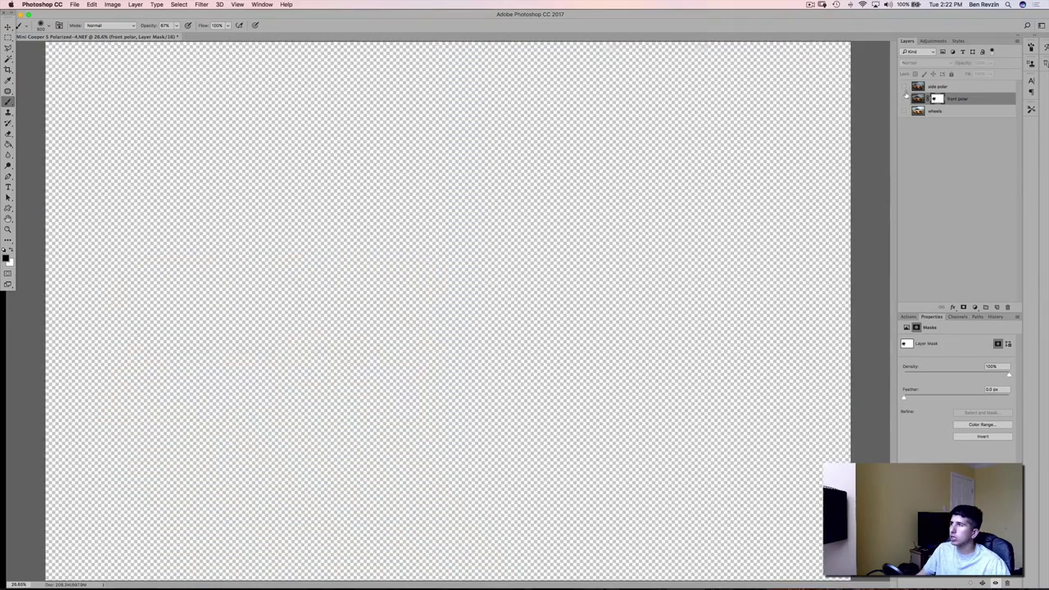
left_click(905, 87)
left_click(905, 98)
left_click(905, 87)
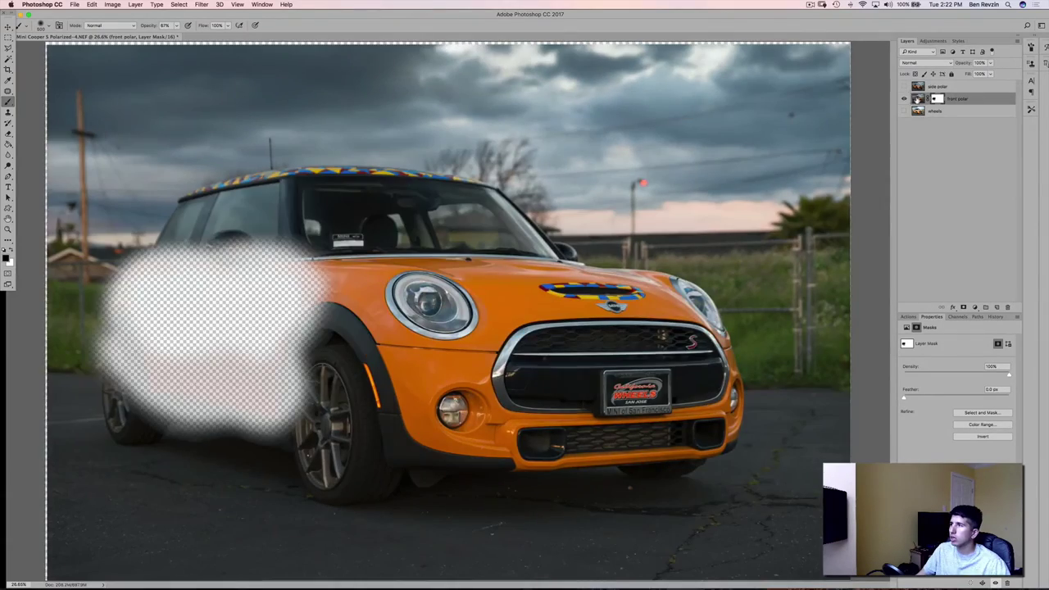
left_click(905, 99)
left_click(905, 87)
left_click(915, 88)
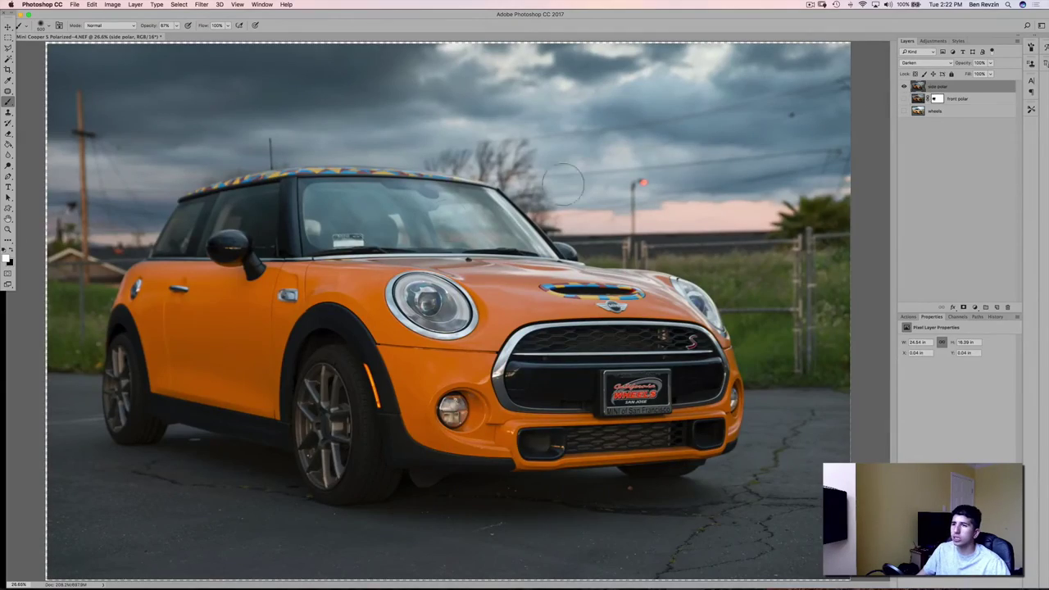
left_click(904, 100)
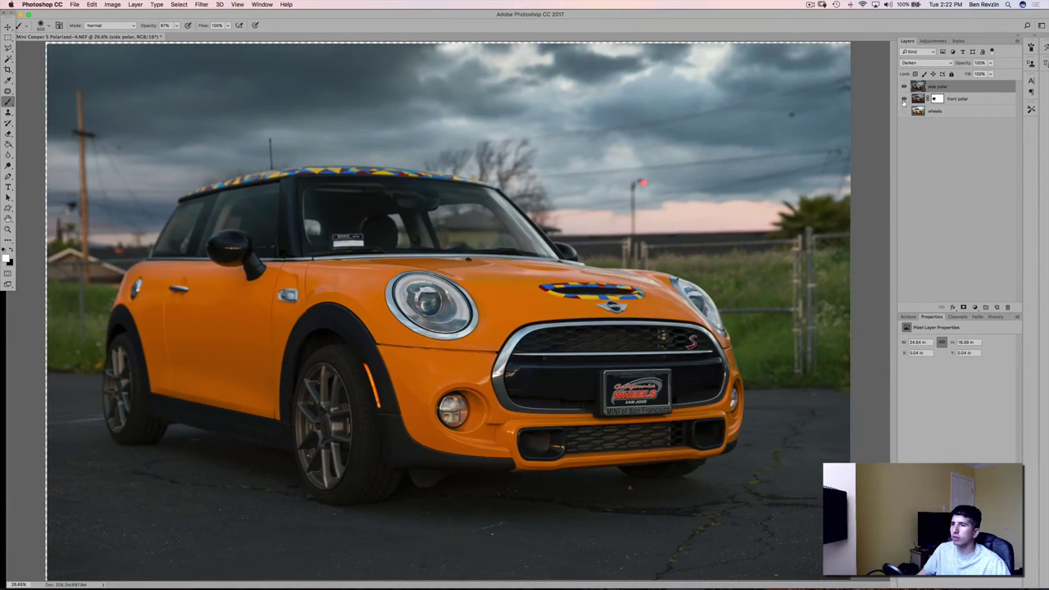
left_click(903, 100)
left_click(904, 99)
left_click(904, 99)
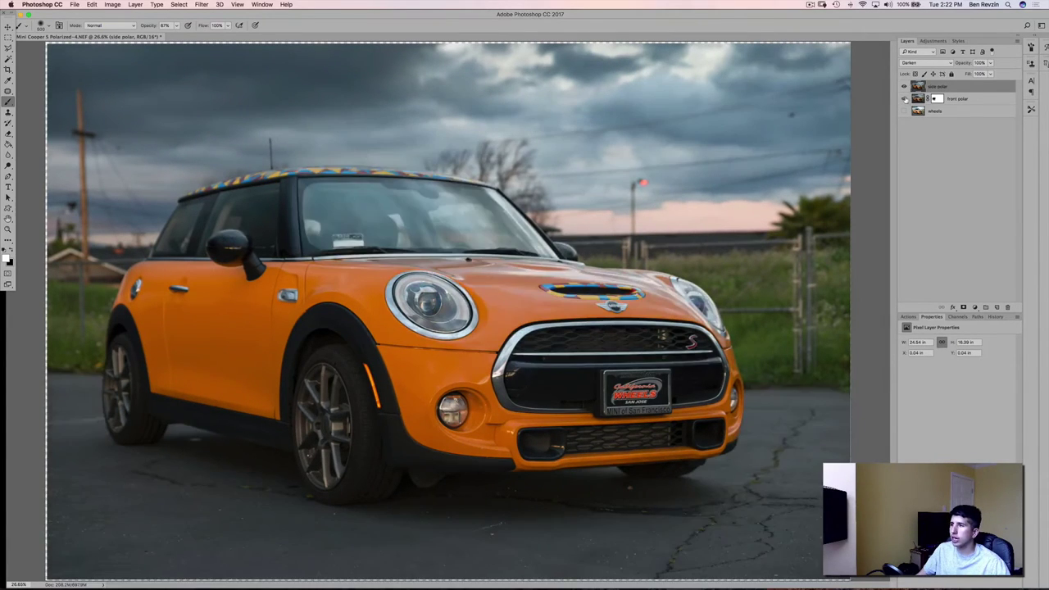
left_click(904, 99)
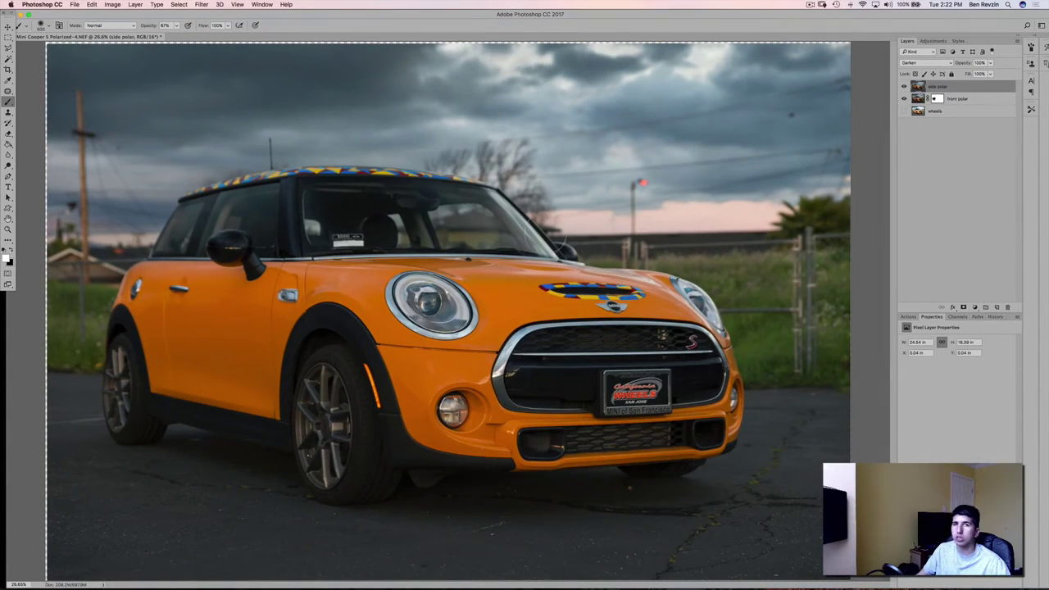
left_click(904, 99)
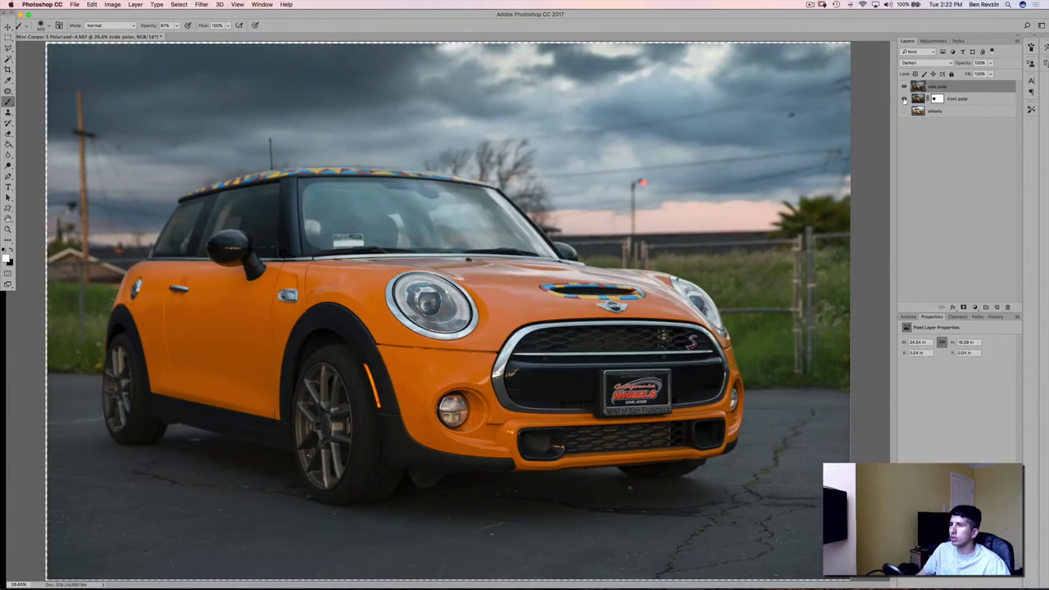
left_click(904, 99)
left_click(904, 100)
left_click(916, 99)
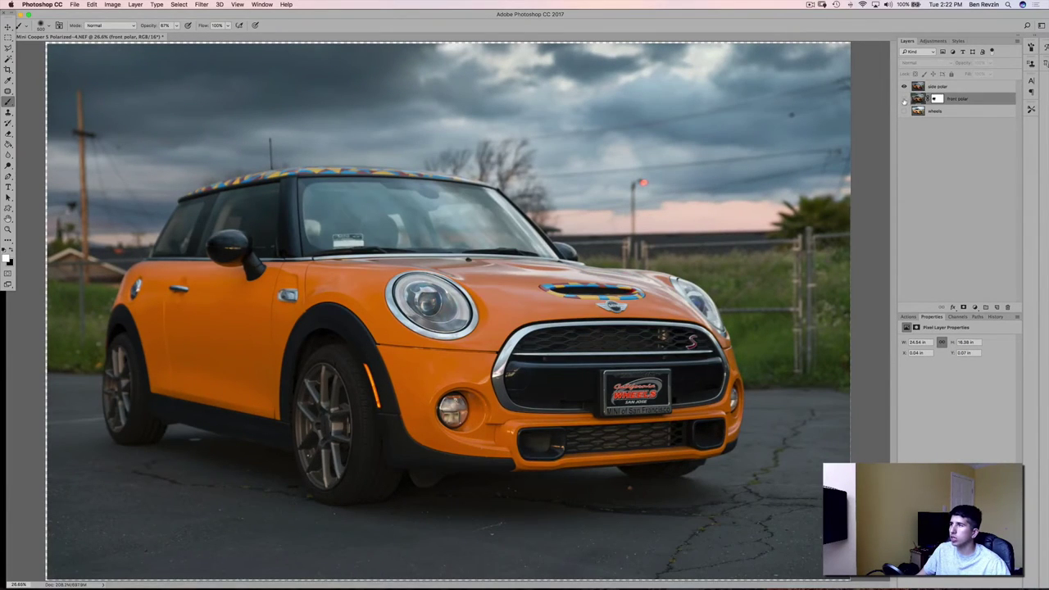
left_click(904, 99)
left_click(904, 99)
left_click(904, 99)
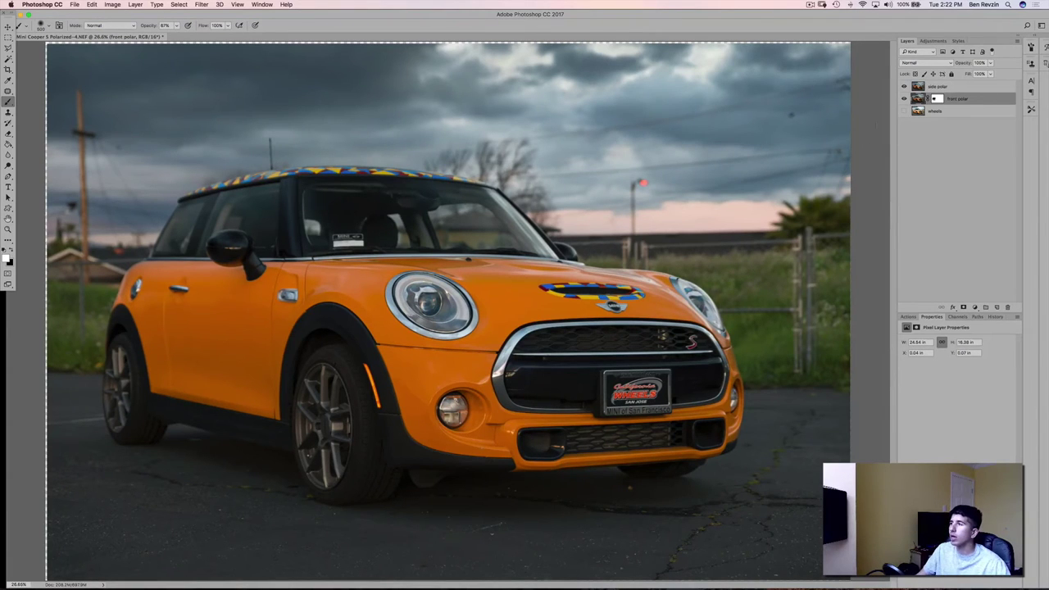
left_click(904, 99)
left_click(904, 99)
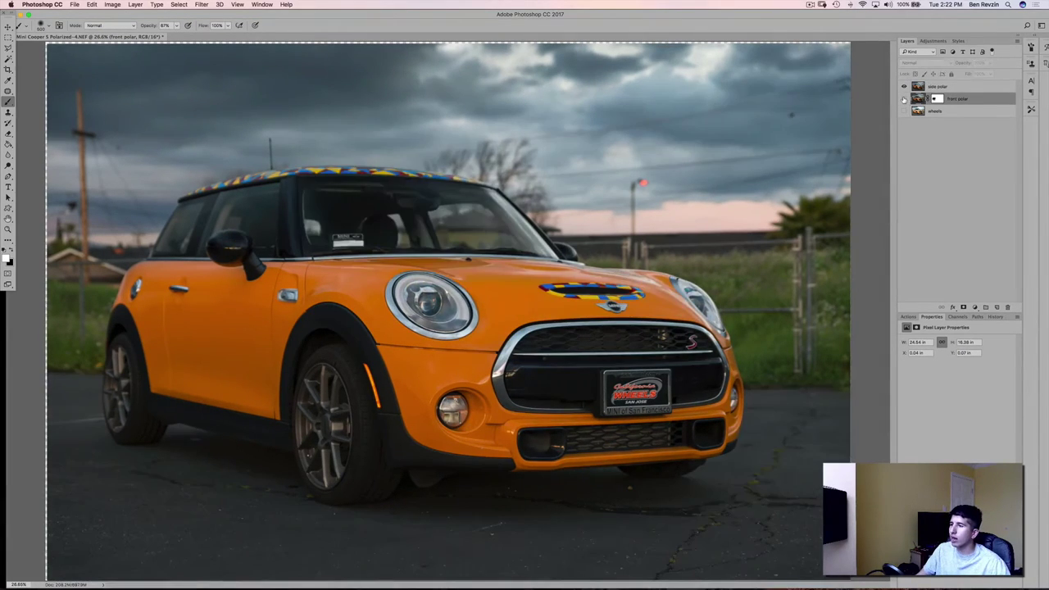
left_click(904, 99)
left_click(904, 100)
left_click(903, 99)
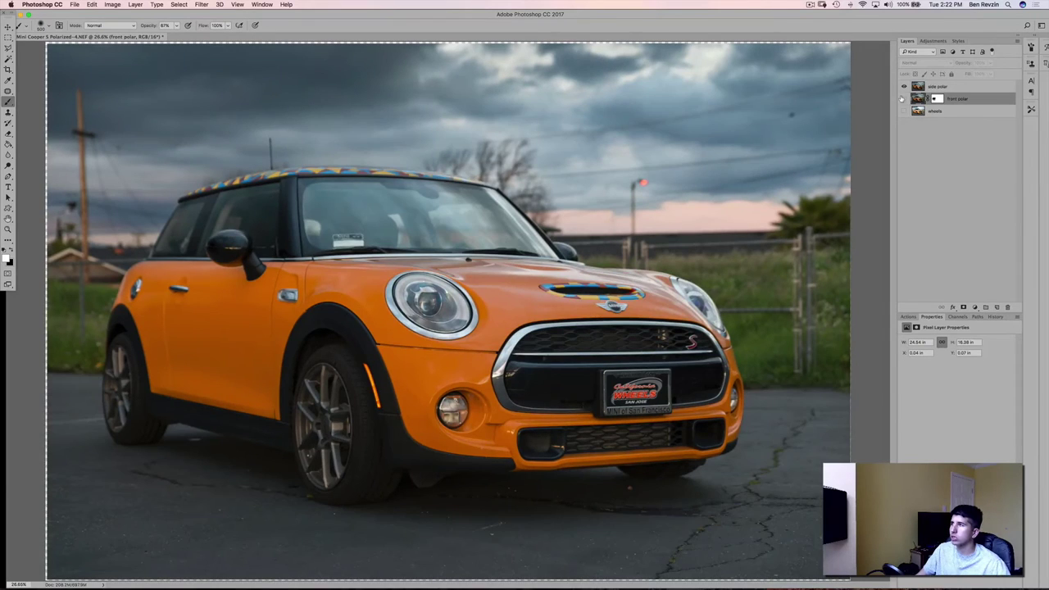
left_click(904, 99)
left_click(904, 100)
left_click(904, 99)
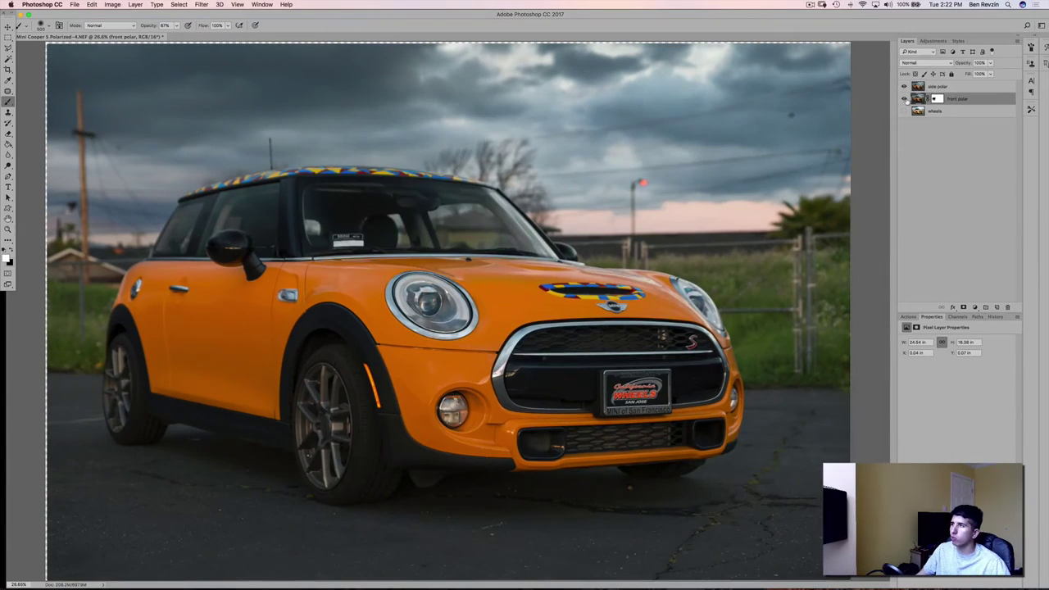
left_click(904, 100)
left_click(904, 99)
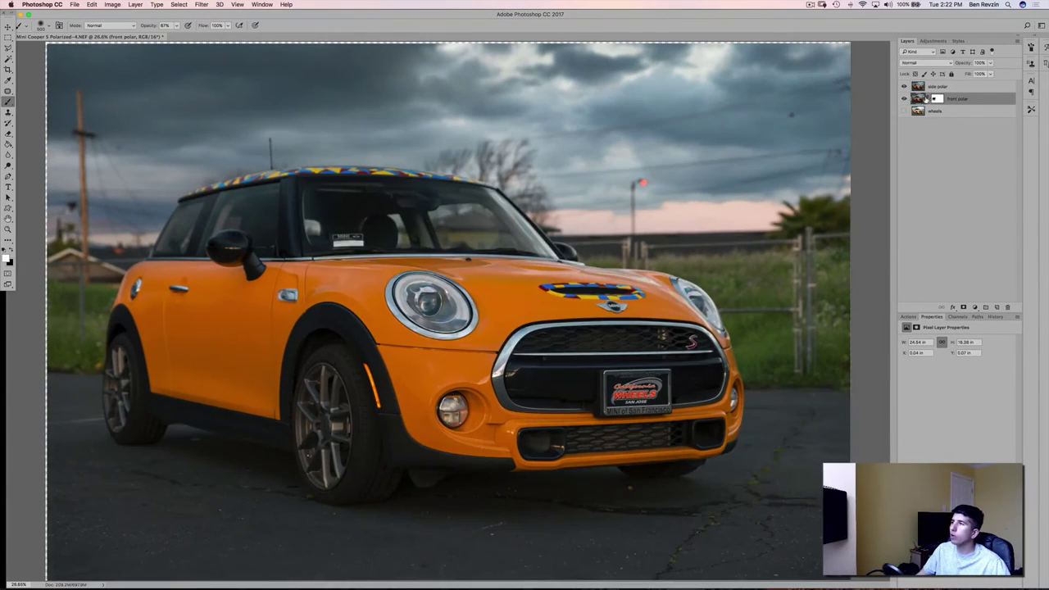
Paint the road right of the car into the front polar mask, then select wheels and side polar
left_click(939, 104)
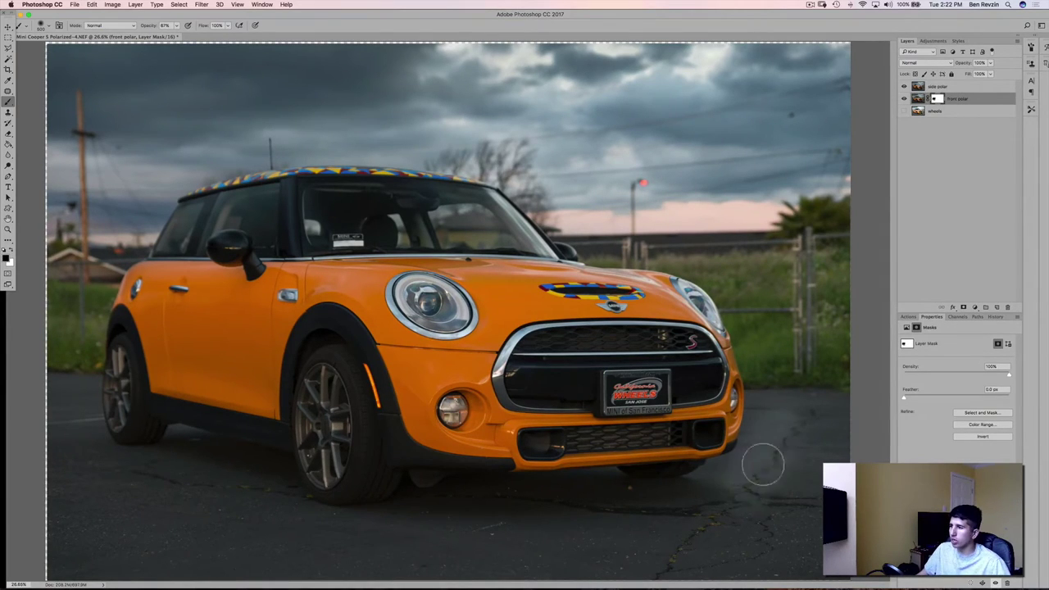
mouse_move(763, 464)
left_mouse_down()
mouse_move(723, 472)
mouse_move(729, 481)
mouse_move(792, 409)
mouse_move(770, 452)
mouse_move(836, 418)
mouse_move(776, 509)
mouse_move(696, 533)
mouse_move(745, 574)
mouse_move(815, 565)
mouse_move(531, 560)
mouse_move(643, 522)
mouse_move(617, 499)
mouse_move(635, 481)
mouse_move(468, 507)
mouse_move(415, 546)
mouse_move(416, 572)
mouse_move(164, 534)
mouse_move(261, 470)
mouse_move(180, 463)
mouse_move(192, 472)
mouse_move(167, 551)
mouse_move(110, 554)
mouse_move(126, 570)
mouse_move(197, 575)
mouse_move(131, 570)
mouse_move(66, 463)
mouse_move(179, 463)
mouse_move(186, 446)
mouse_move(136, 458)
mouse_move(83, 452)
mouse_move(86, 409)
mouse_move(48, 382)
mouse_move(59, 534)
mouse_move(74, 538)
mouse_move(157, 520)
mouse_move(145, 463)
mouse_move(262, 473)
mouse_move(357, 517)
mouse_move(576, 509)
mouse_move(484, 528)
mouse_move(464, 499)
mouse_move(470, 487)
mouse_move(642, 489)
mouse_move(550, 542)
mouse_move(820, 531)
mouse_move(779, 567)
mouse_move(786, 449)
mouse_move(815, 413)
mouse_move(823, 441)
mouse_move(848, 407)
mouse_move(788, 177)
mouse_move(810, 189)
left_mouse_up()
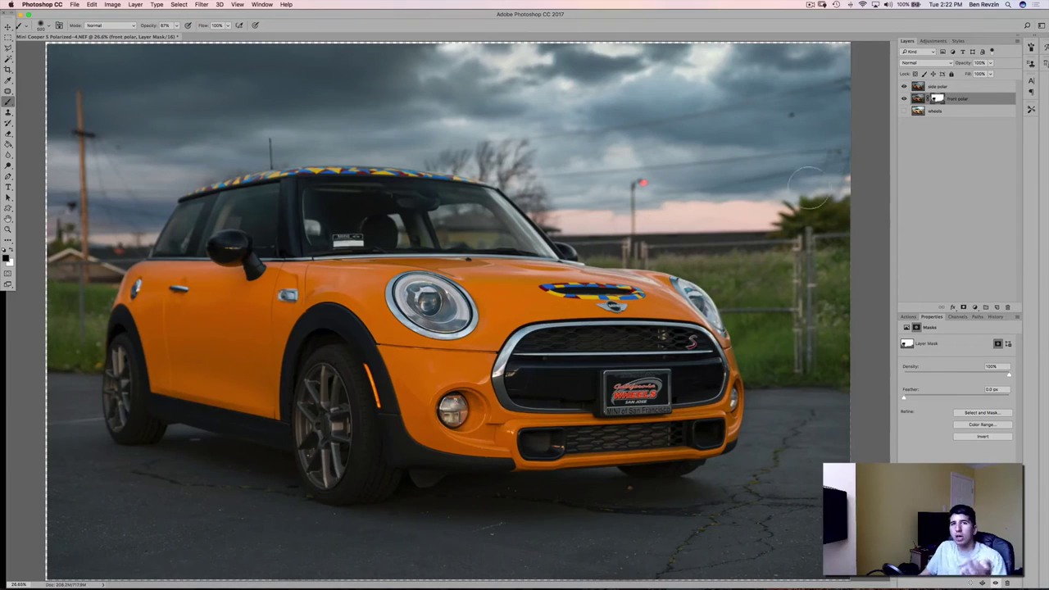
left_click(945, 111)
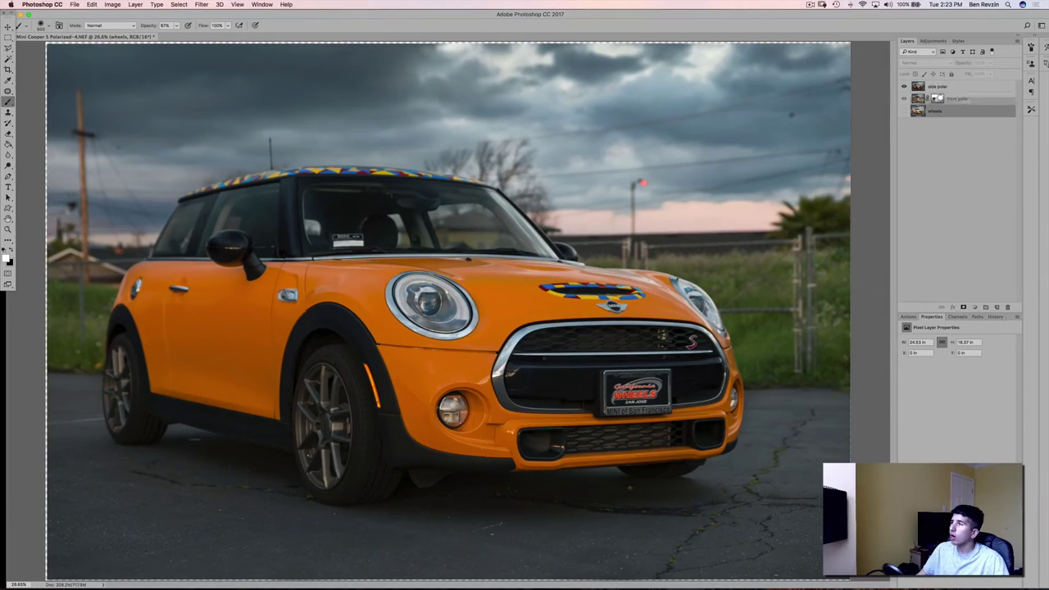
left_click(941, 86, "shift")
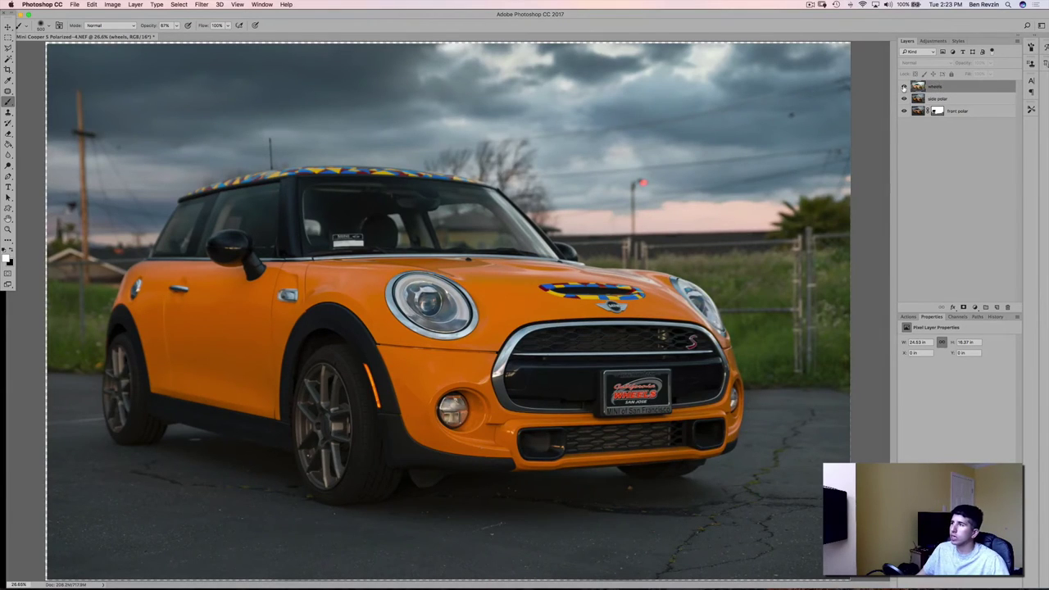
Show the wheels layer and give it a layer mask inverted to solid black
left_click(905, 87)
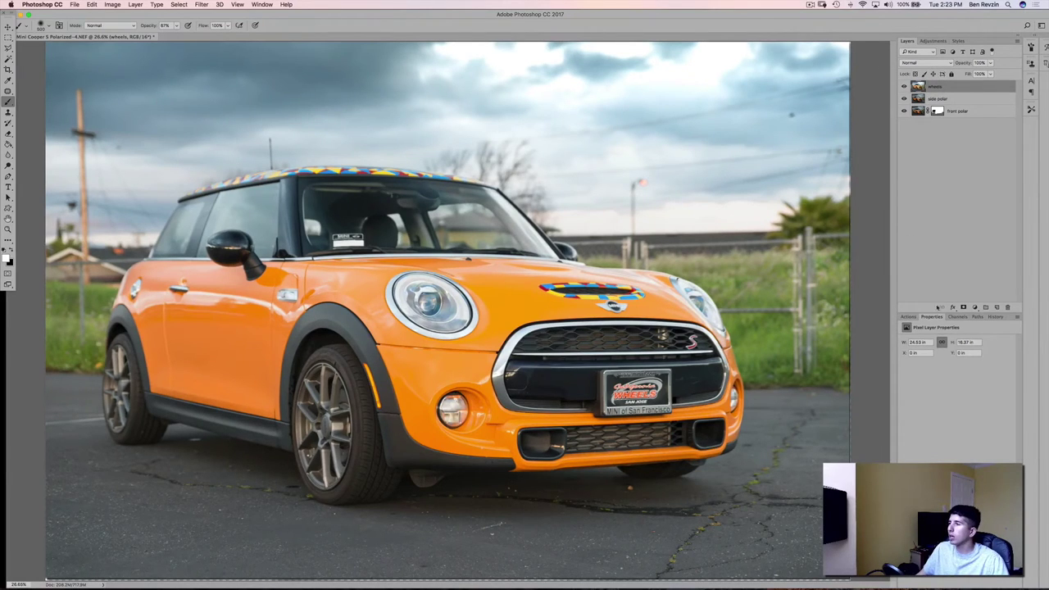
left_click(964, 307)
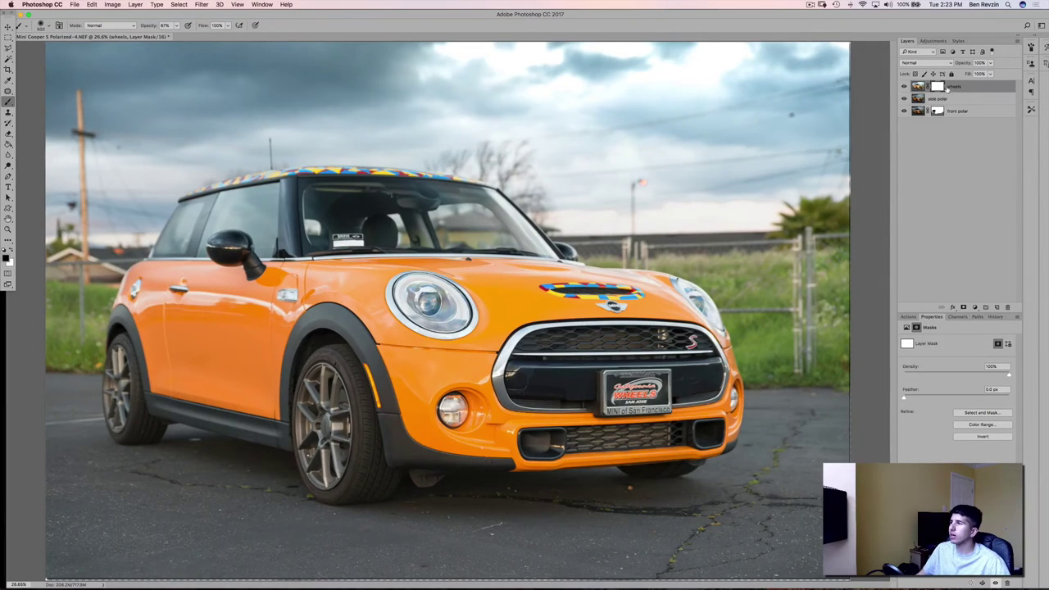
key("super+i")
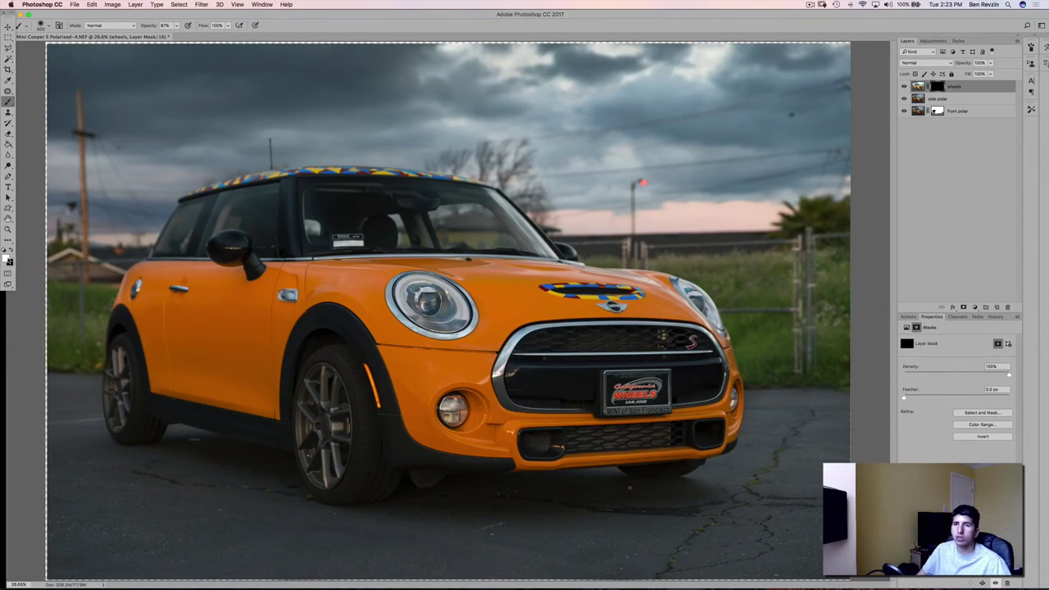
Zoom in on the front wheel and set a smaller brush at 20% opacity
key("super+1")
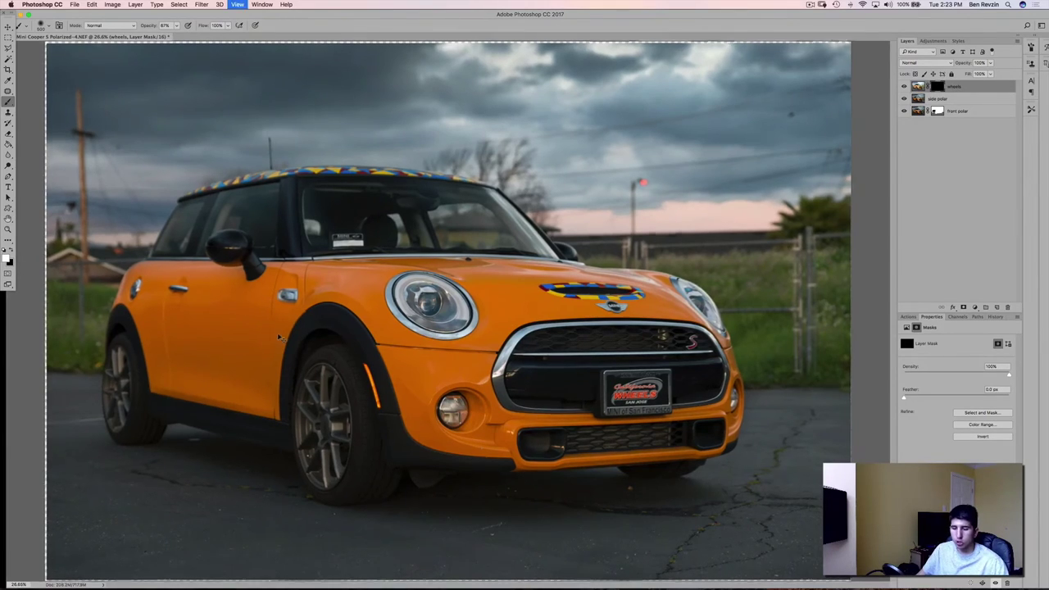
scroll(379, 255, "left", 10)
scroll(379, 255, "down", 8)
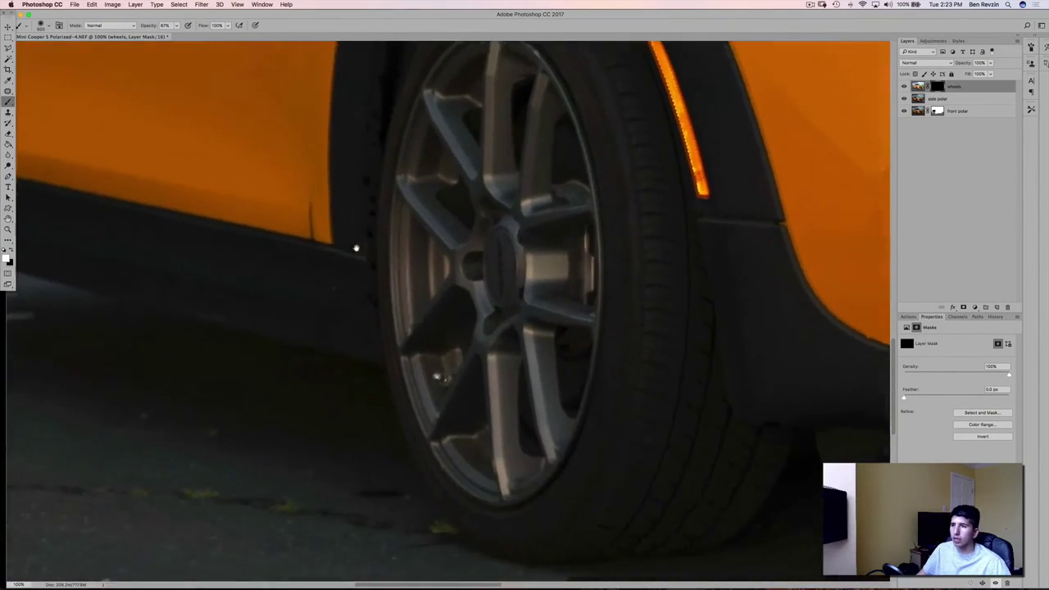
key("super+minus")
key("2")
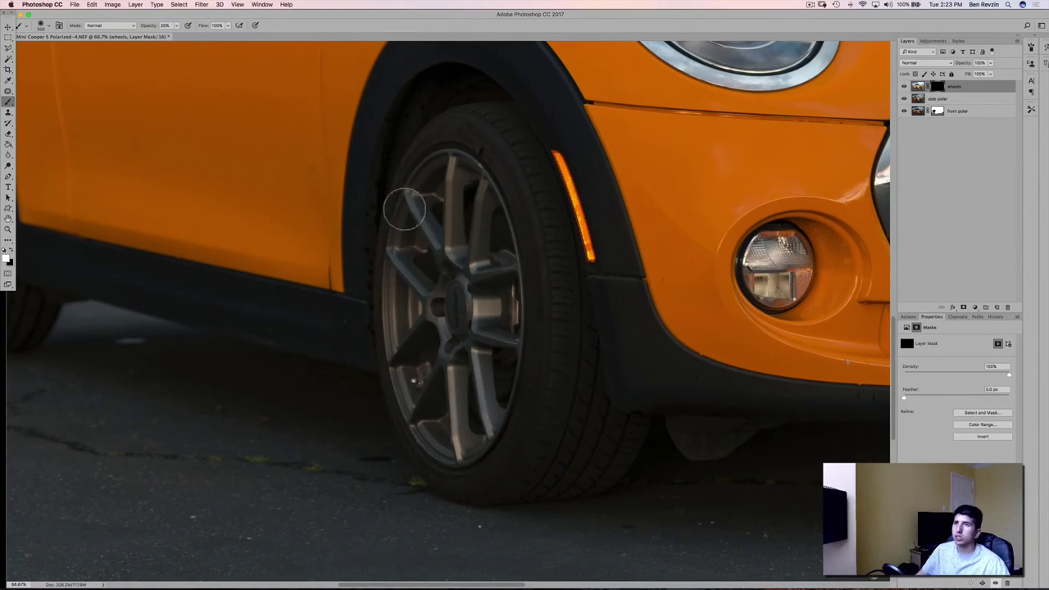
key("bracketleft")
key("bracketleft")
key("bracketleft")
key("bracketleft")
key("bracketleft")
key("bracketleft")
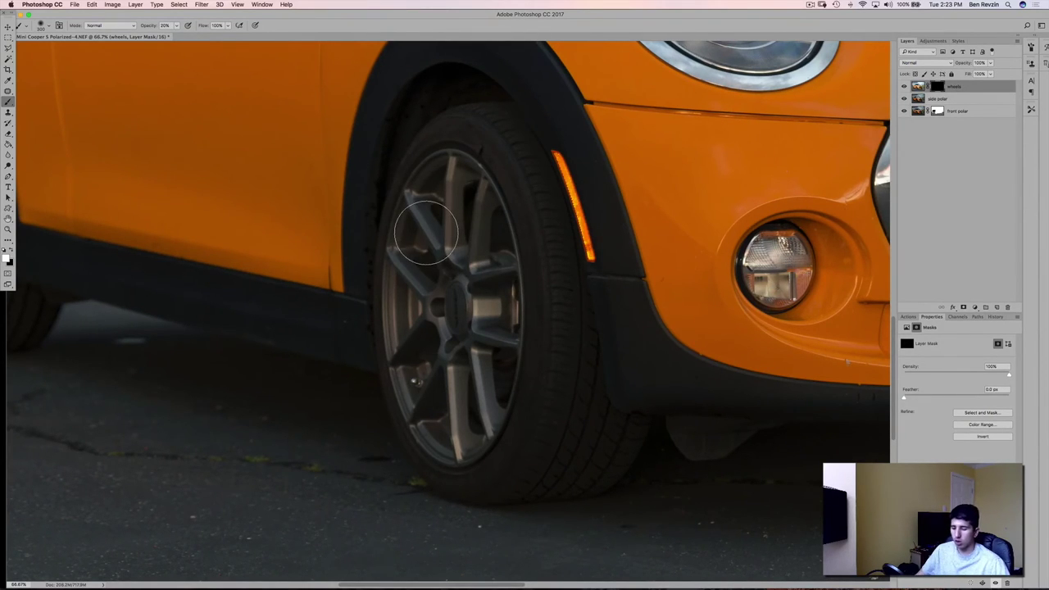
key("super+minus")
scroll(426, 234, "up", 5)
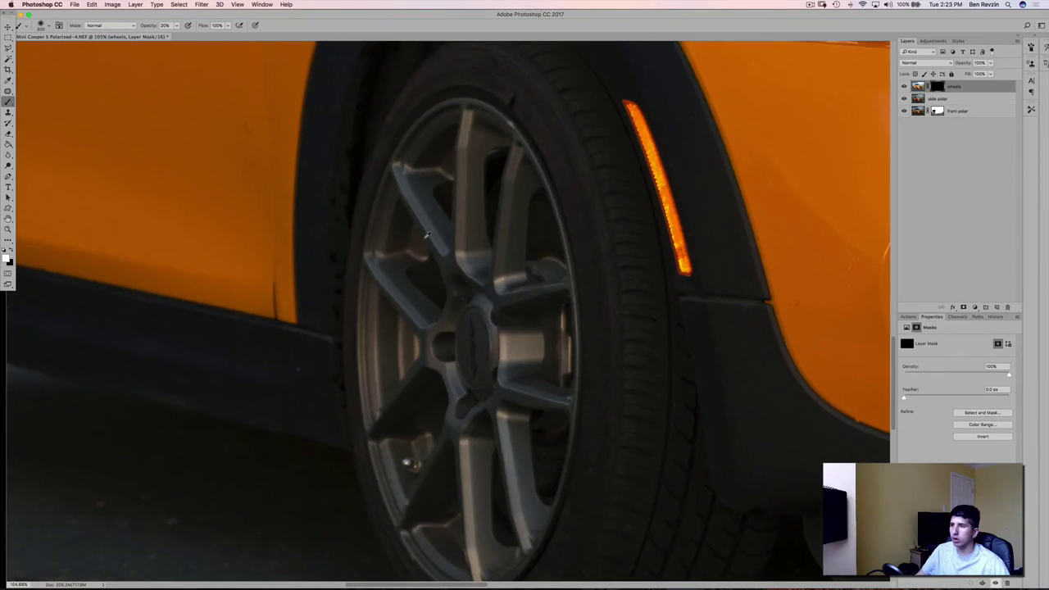
mouse_move(426, 233)
left_mouse_down()
mouse_move(445, 235)
mouse_move(418, 201)
mouse_move(405, 204)
mouse_move(433, 228)
mouse_move(451, 205)
mouse_move(394, 299)
left_mouse_up()
Paint white into the wheels mask over the front spokes, then the tire at 10% opacity
scroll(435, 262, "down", 5)
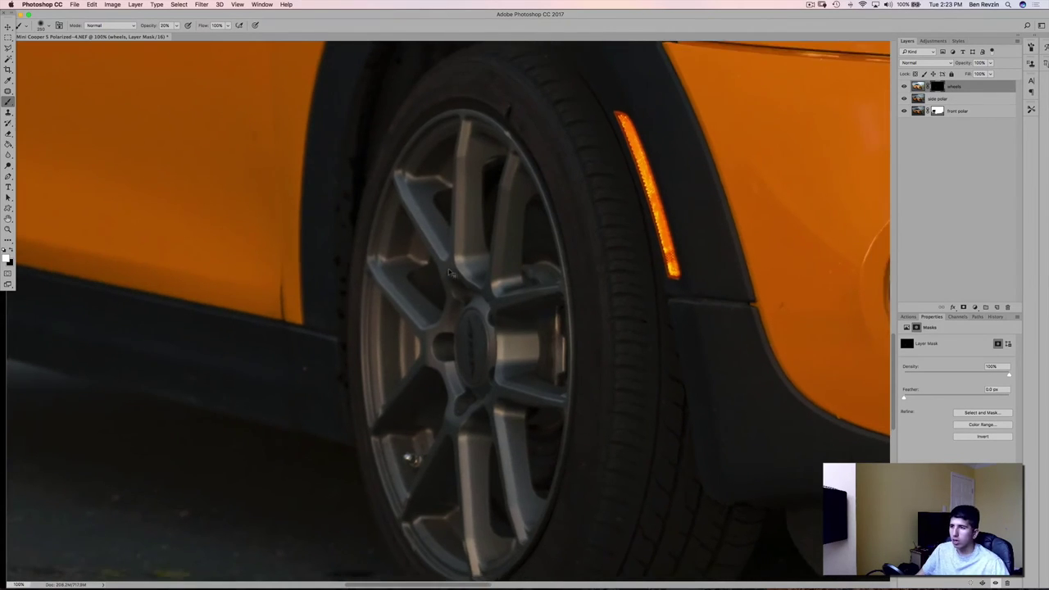
mouse_move(457, 277)
left_mouse_down()
mouse_move(493, 347)
mouse_move(502, 338)
mouse_move(478, 417)
mouse_move(486, 430)
mouse_move(456, 428)
mouse_move(463, 452)
mouse_move(412, 376)
mouse_move(417, 317)
mouse_move(437, 348)
mouse_move(430, 310)
mouse_move(454, 234)
mouse_move(433, 269)
mouse_move(436, 432)
mouse_move(486, 455)
mouse_move(503, 400)
mouse_move(500, 307)
mouse_move(491, 256)
mouse_move(459, 218)
mouse_move(429, 249)
mouse_move(463, 247)
mouse_move(442, 262)
mouse_move(443, 232)
left_mouse_up()
key("1")
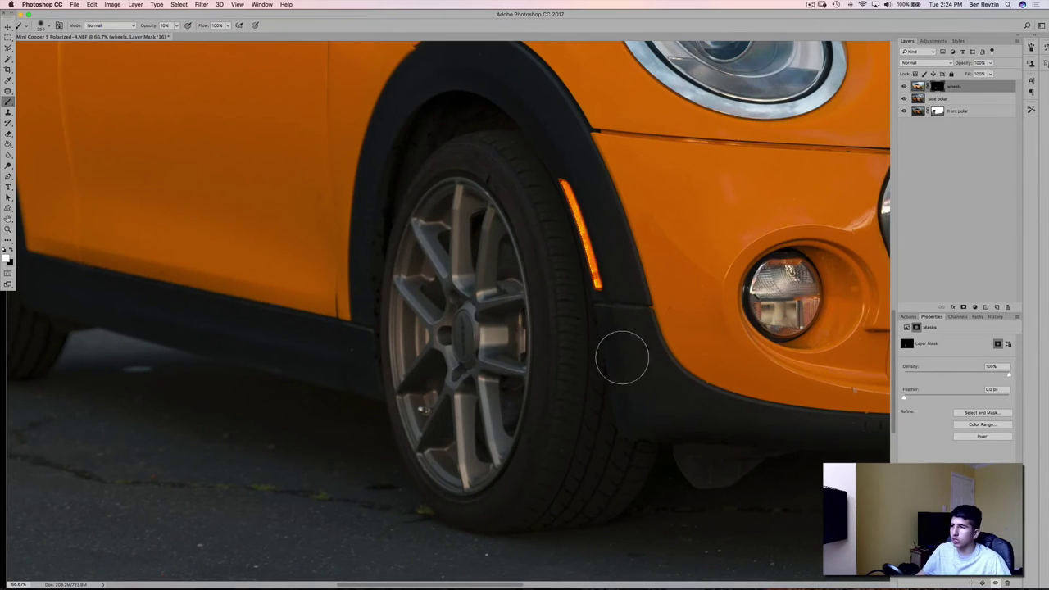
mouse_move(591, 369)
left_mouse_down()
mouse_move(511, 438)
mouse_move(487, 492)
mouse_move(602, 492)
mouse_move(608, 461)
left_mouse_up()
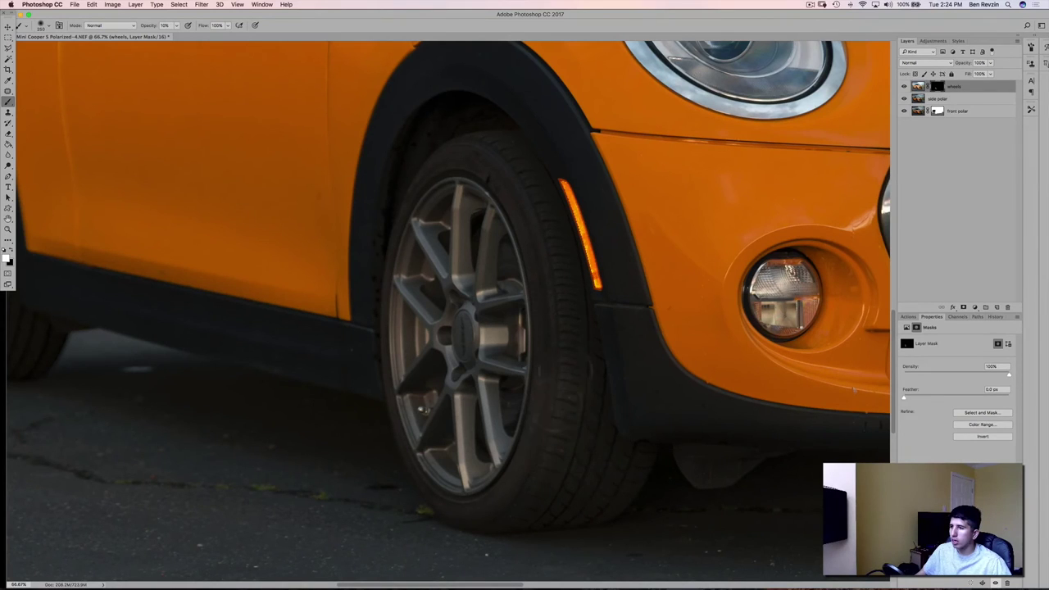
mouse_move(534, 196)
left_mouse_down()
mouse_move(519, 205)
mouse_move(421, 171)
mouse_move(534, 258)
mouse_move(562, 344)
mouse_move(530, 421)
left_mouse_up()
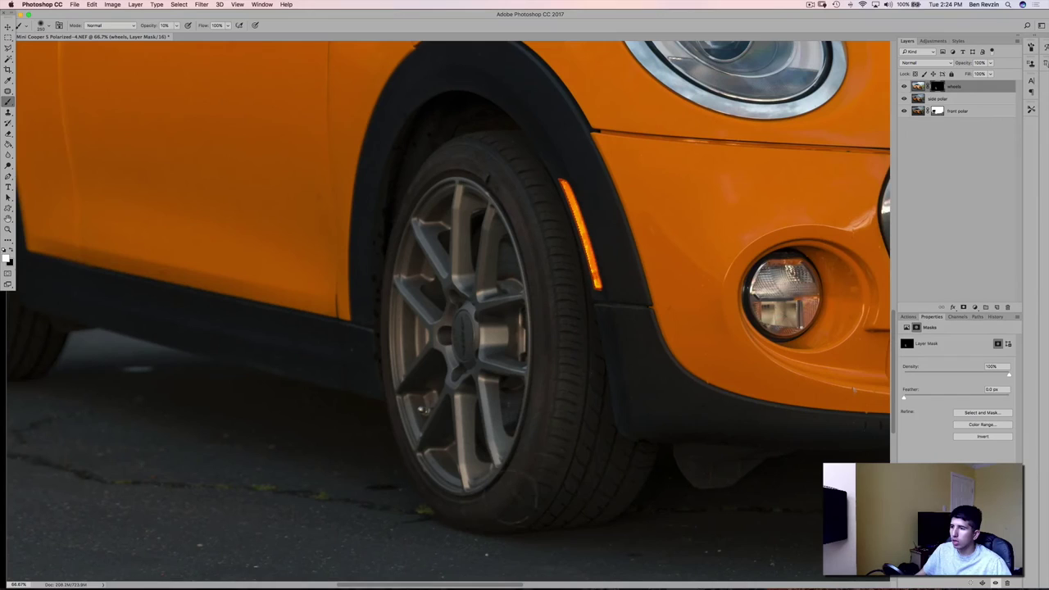
scroll(410, 344, "left", 15)
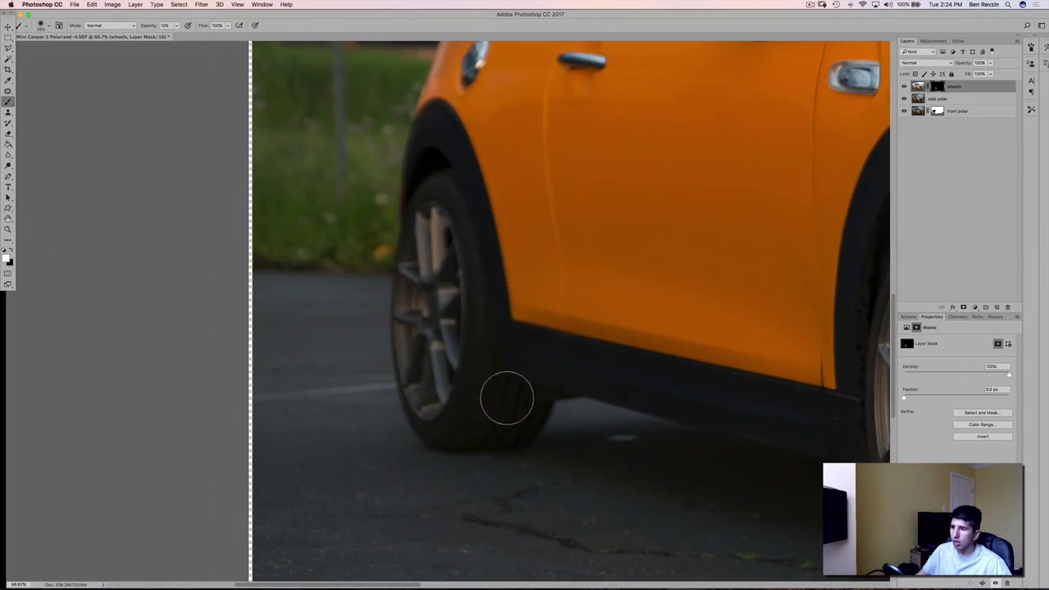
Brighten the rear tire's lower tread and, at 30% opacity, the rear wheel's upper spokes
left_click_drag(507, 409, 484, 351)
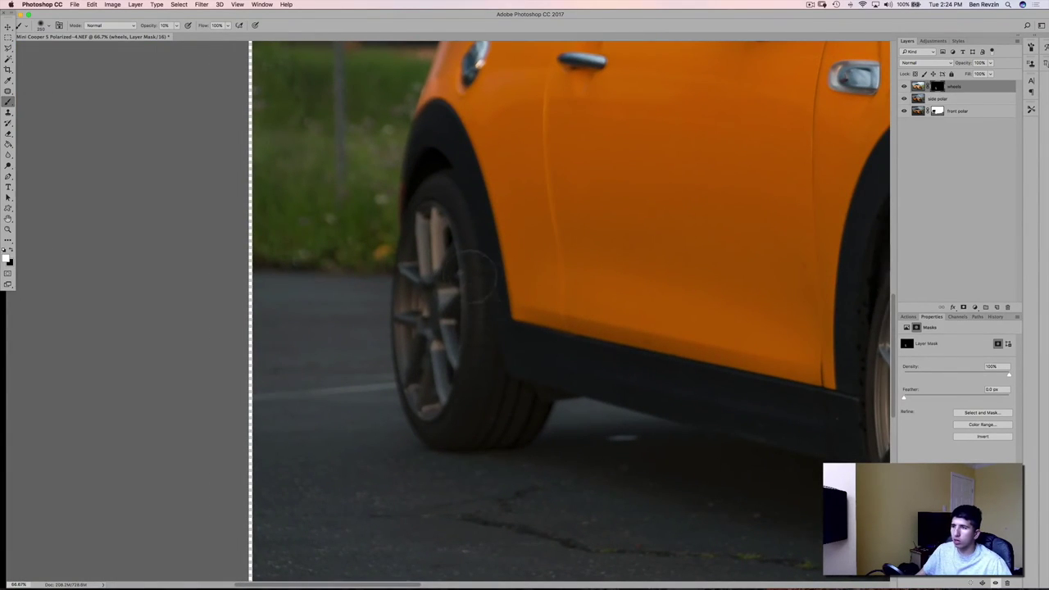
key("3")
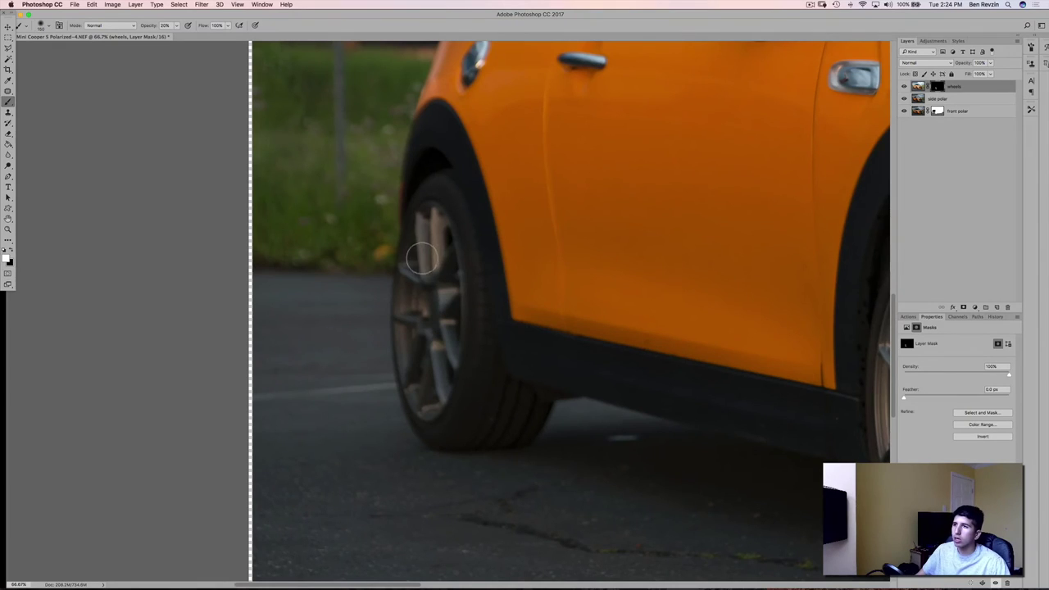
mouse_move(422, 259)
left_mouse_down()
mouse_move(440, 238)
mouse_move(447, 341)
mouse_move(431, 393)
mouse_move(420, 383)
mouse_move(422, 333)
mouse_move(413, 342)
mouse_move(426, 254)
left_mouse_up()
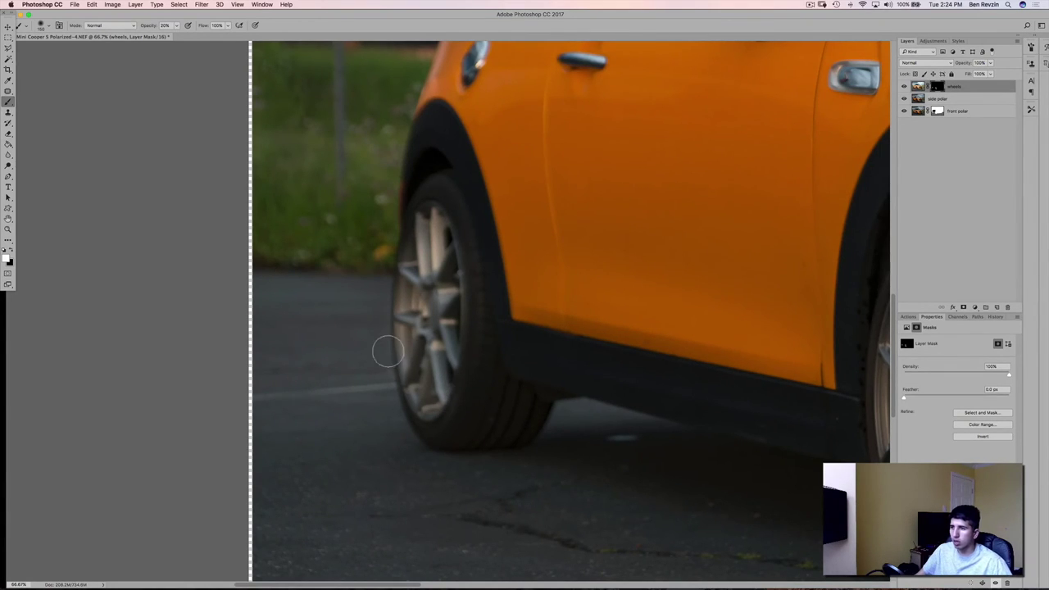
key("x")
key("super+0")
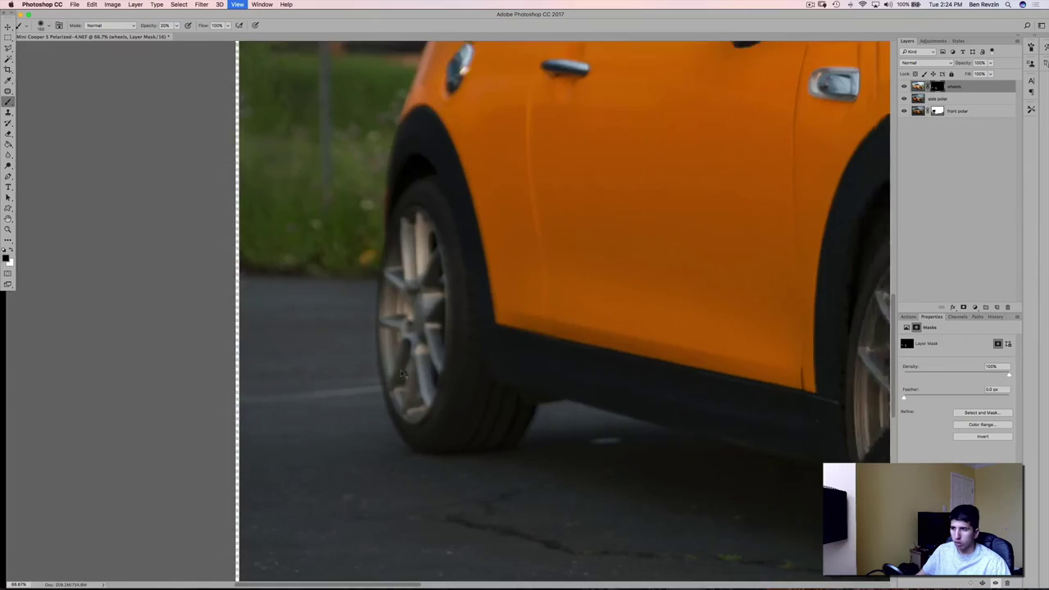
Toggle the wheels and side polar layers' visibility to compare the composite with and without them
key("super+minus")
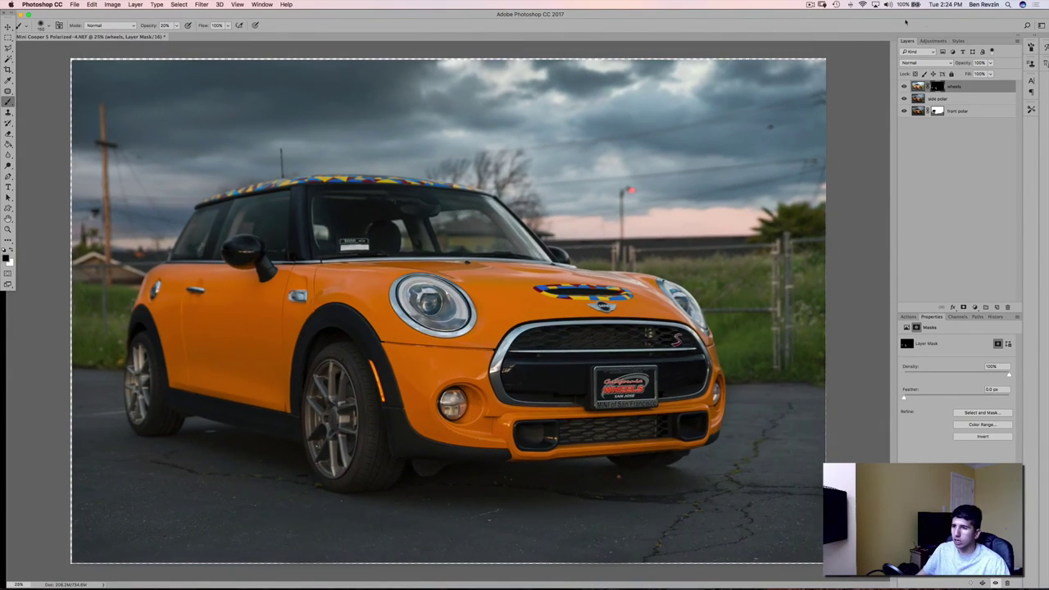
left_click(904, 87)
left_click(904, 87)
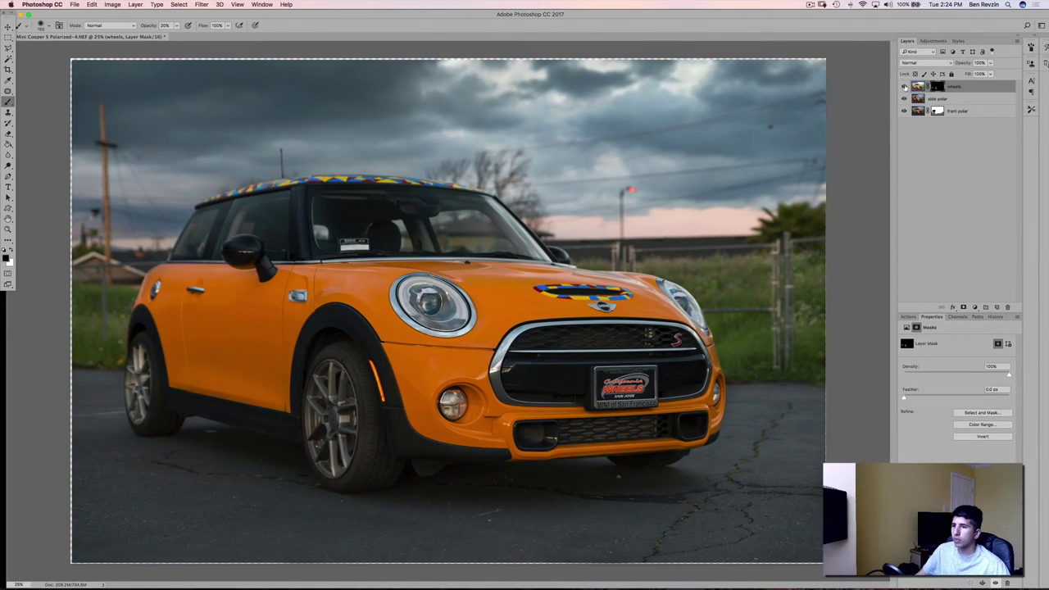
left_click(904, 87)
left_click(904, 87)
left_click(904, 98)
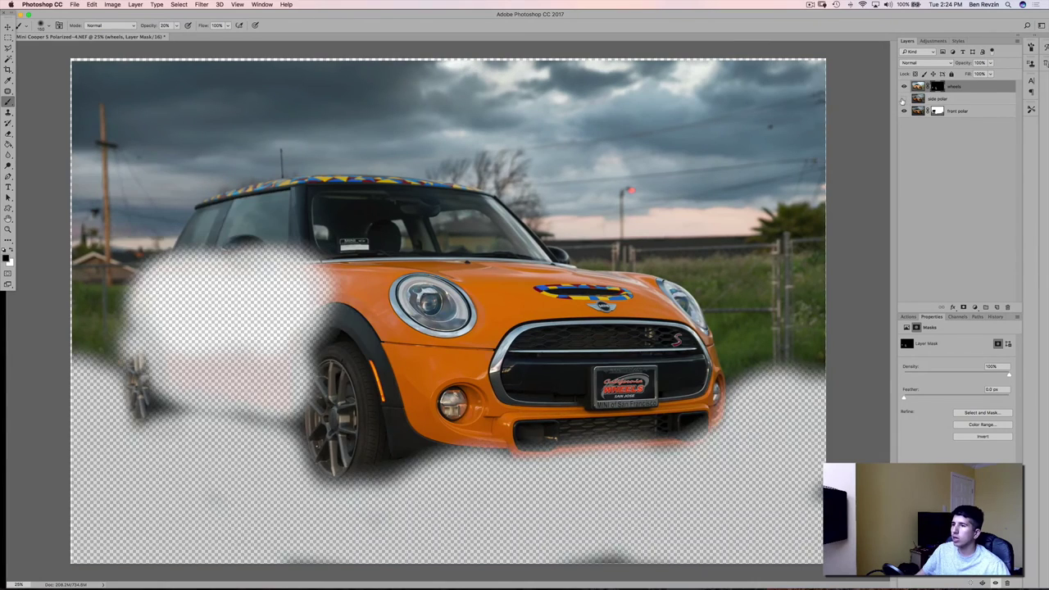
left_click(904, 98)
Lower the wheels layer opacity to 43% and compare the result with and without it
left_click(917, 86)
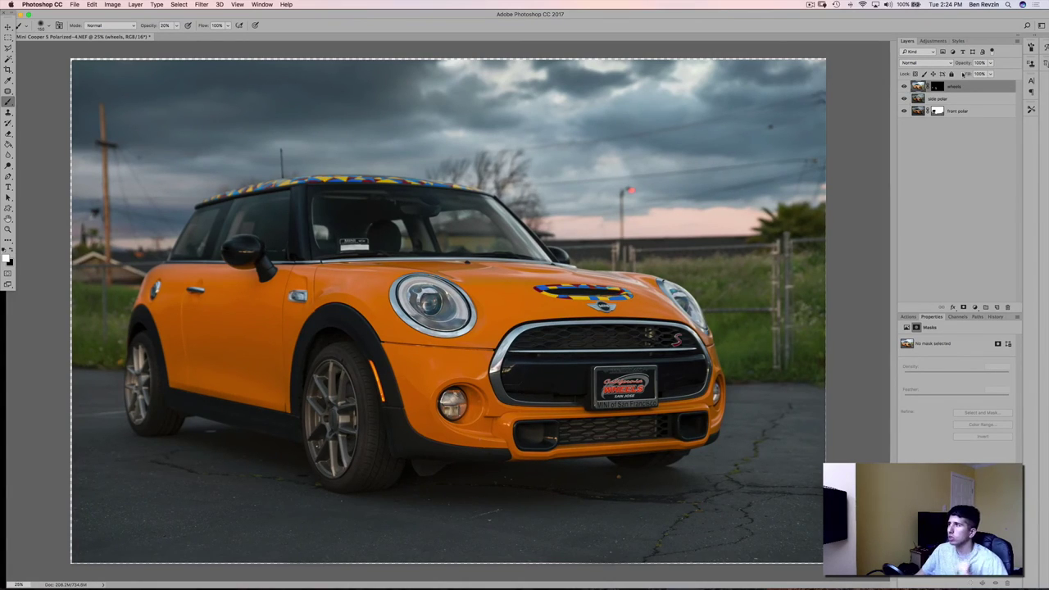
left_click_drag(966, 63, 953, 63)
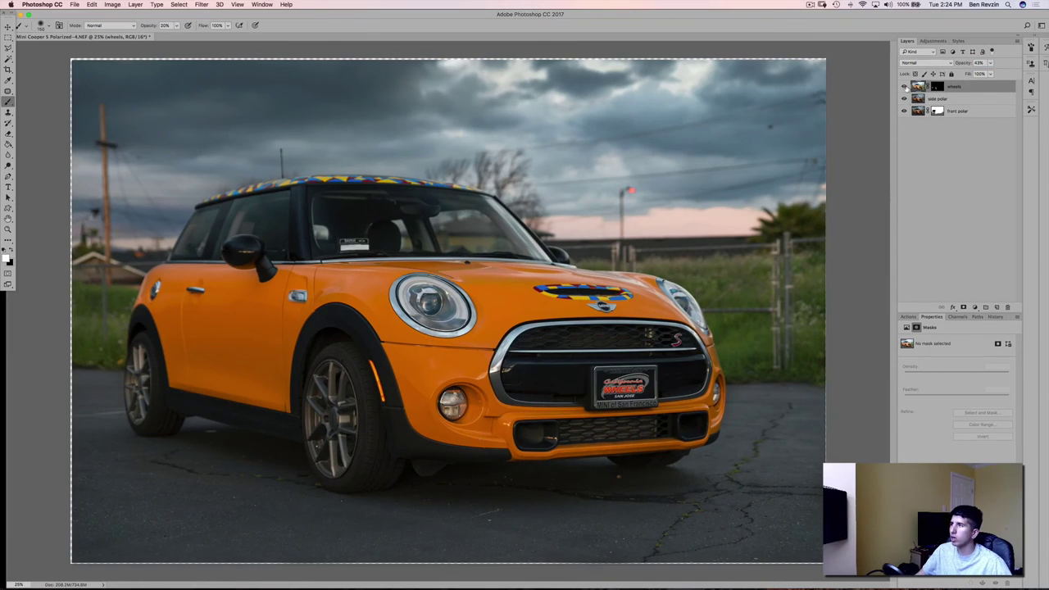
left_click(905, 86)
left_click(905, 86)
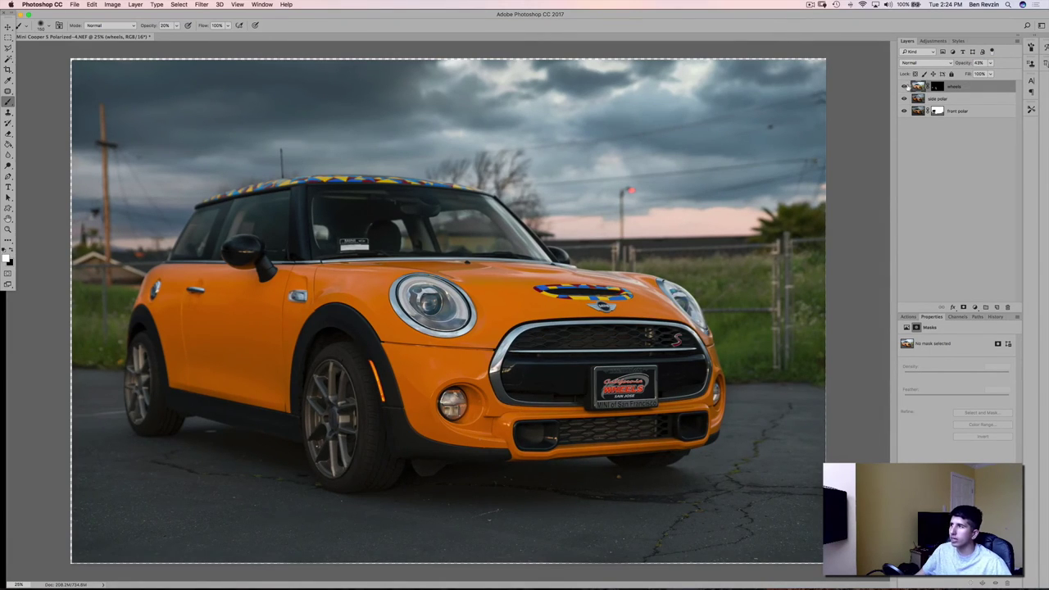
left_click(905, 86)
left_click(905, 87)
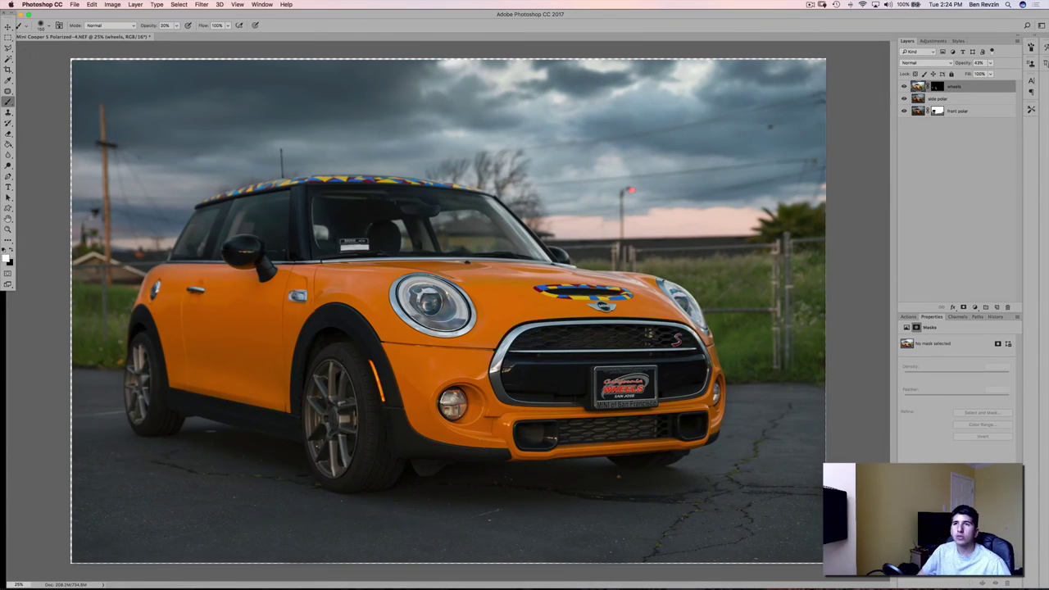
Crop the image slightly and set the wheels layer opacity to 82%
left_click(8, 69)
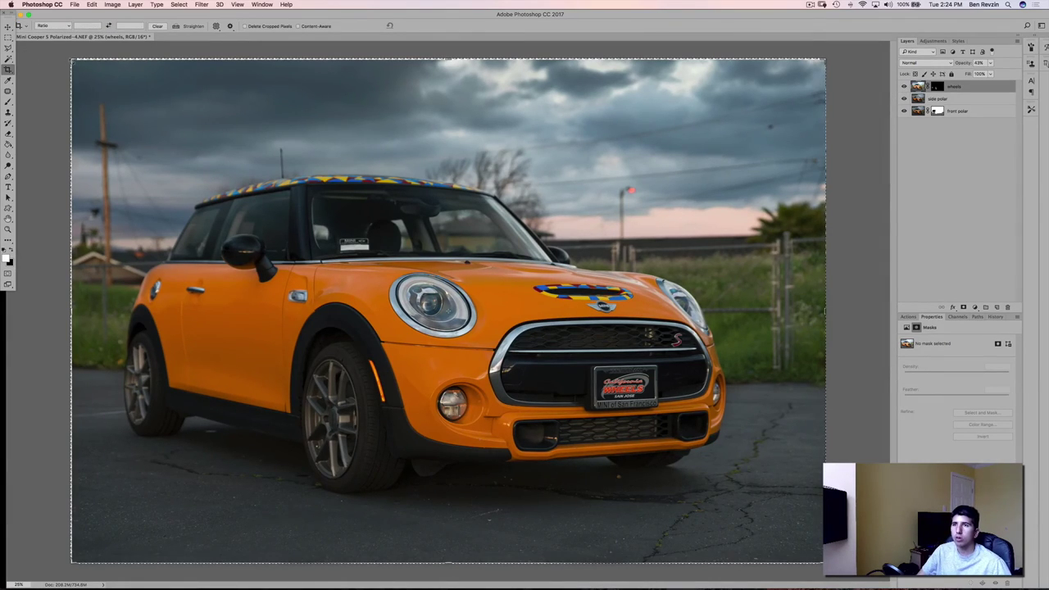
left_click_drag(141, 139, 135, 137)
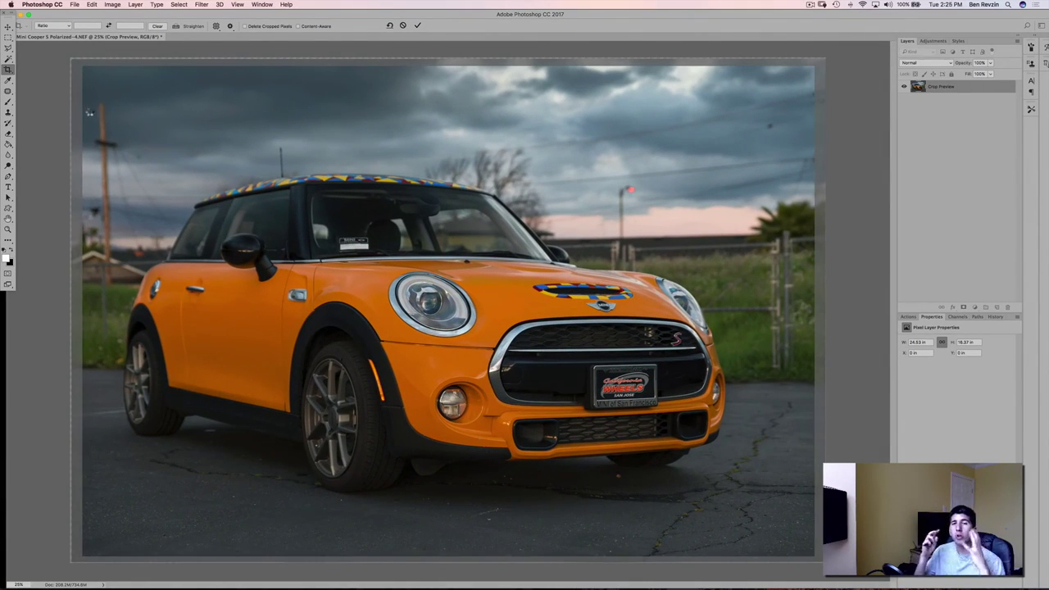
key("Return")
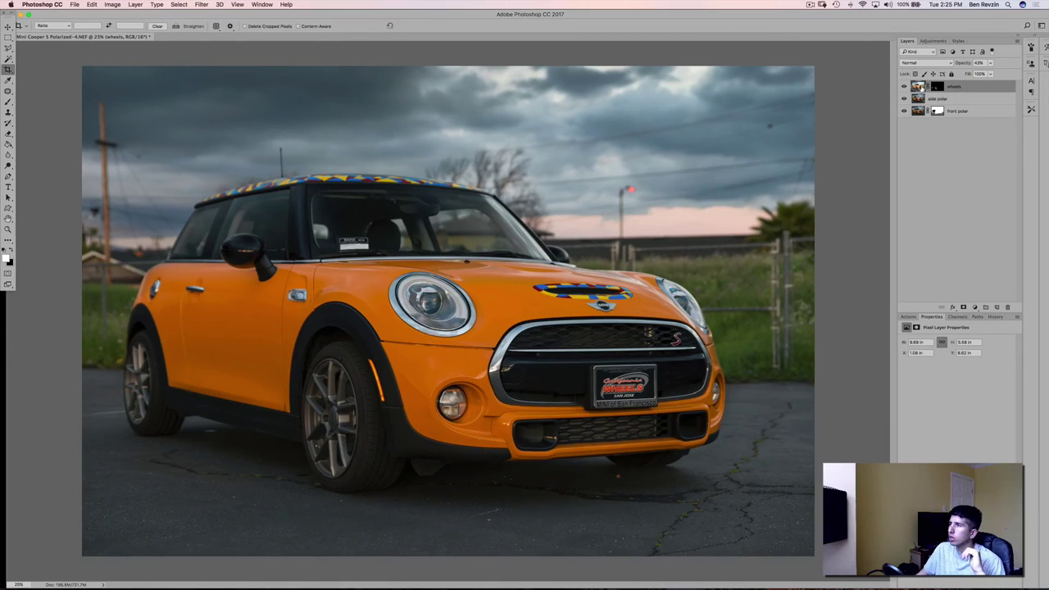
left_click_drag(963, 64, 1015, 66)
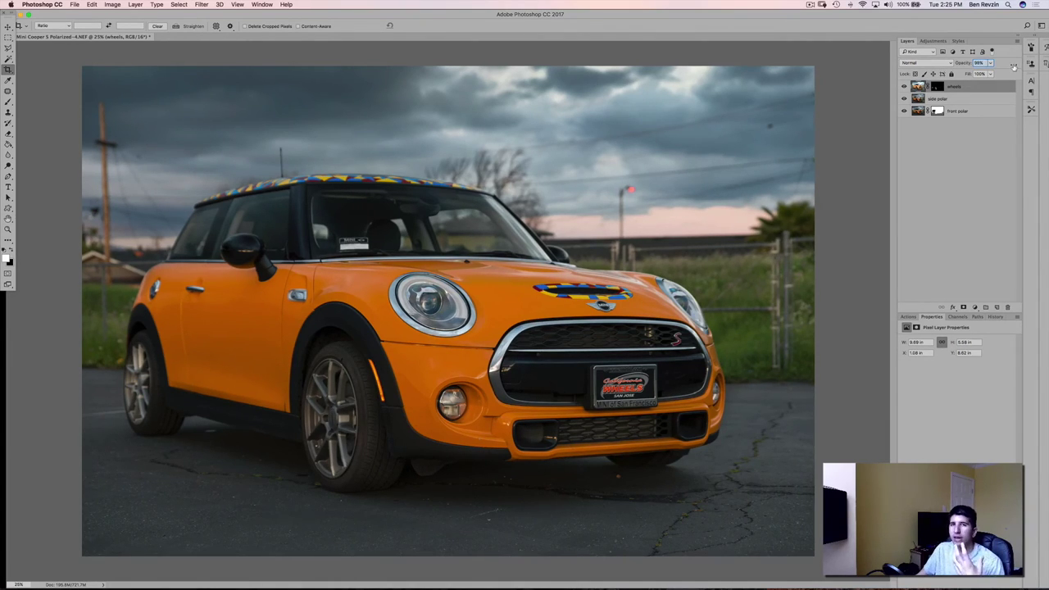
left_click_drag(1003, 66, 993, 64)
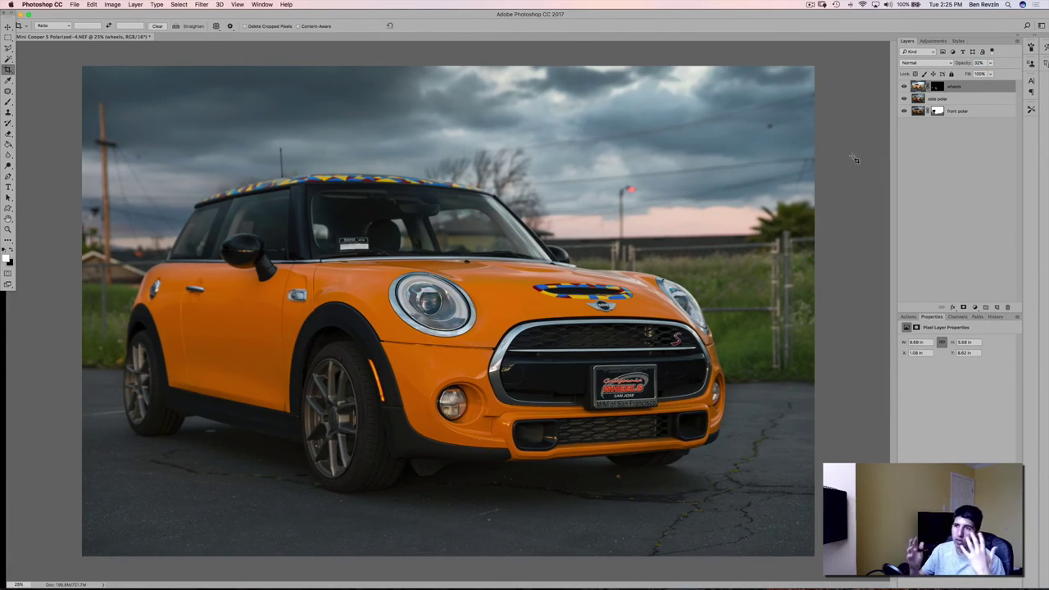
Save the document as 'Mini Cooper S Polarized-4 final edit.psd'
key("super")
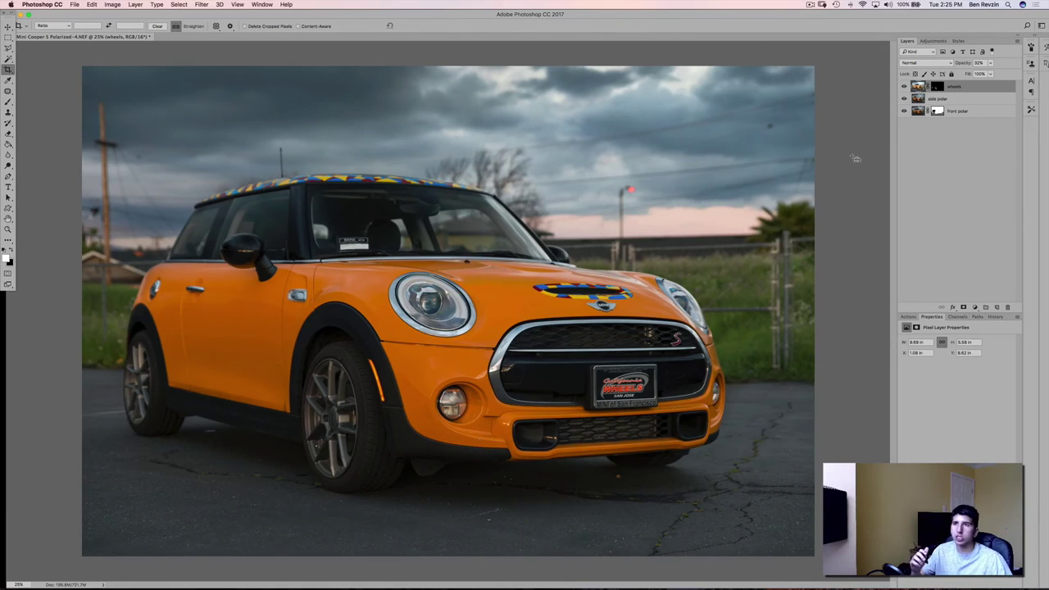
key("super+s")
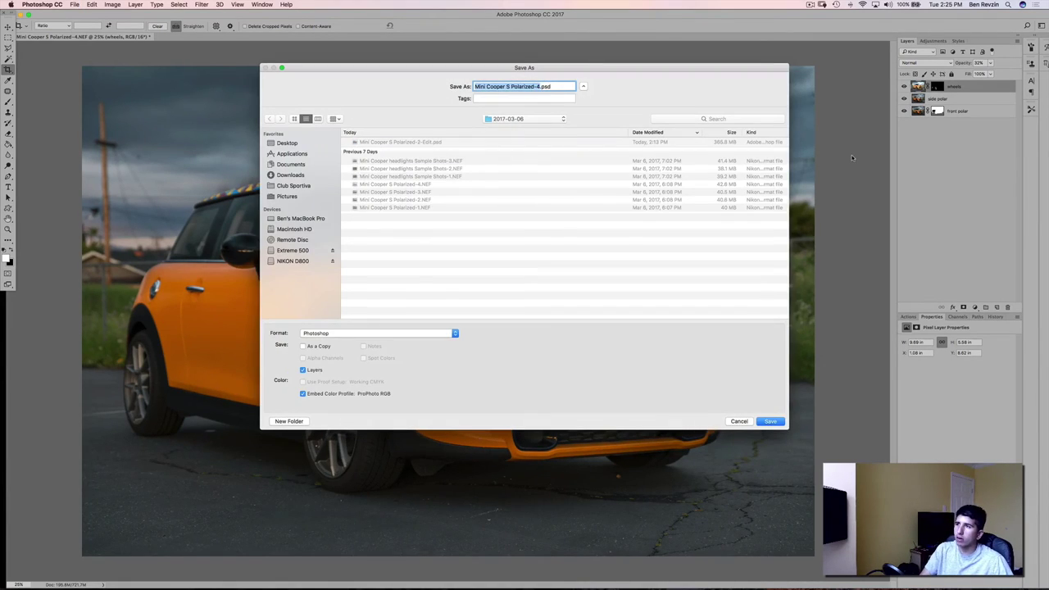
left_click(538, 86)
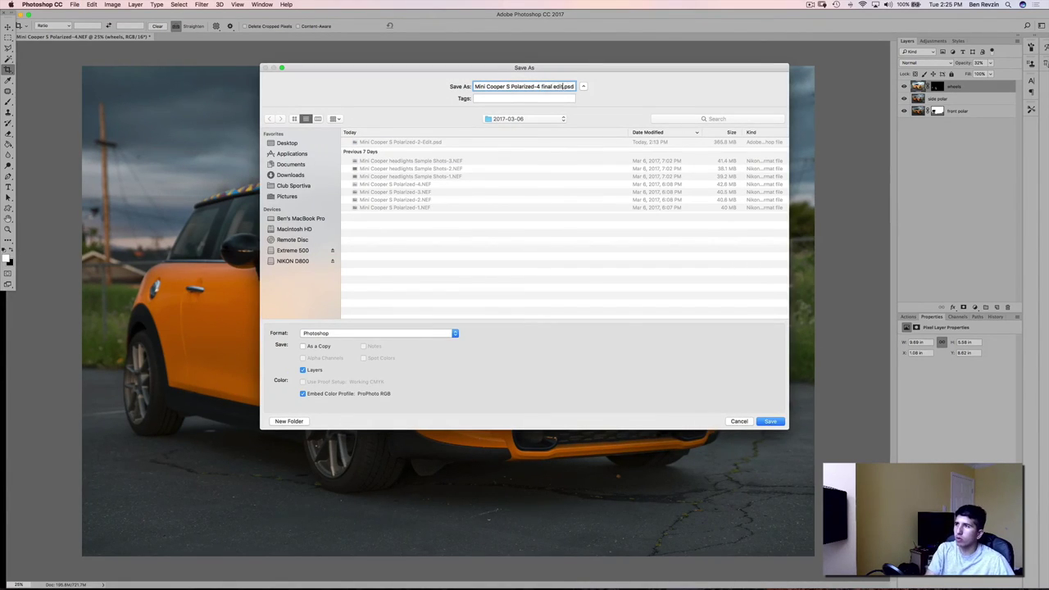
type("final edit")
key("Return")
key("Return")
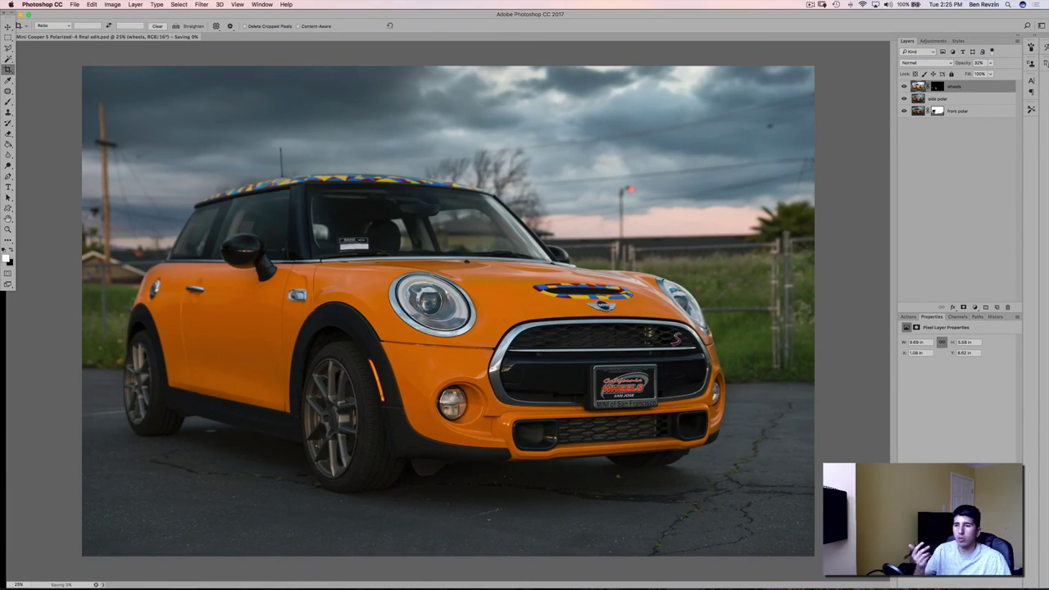